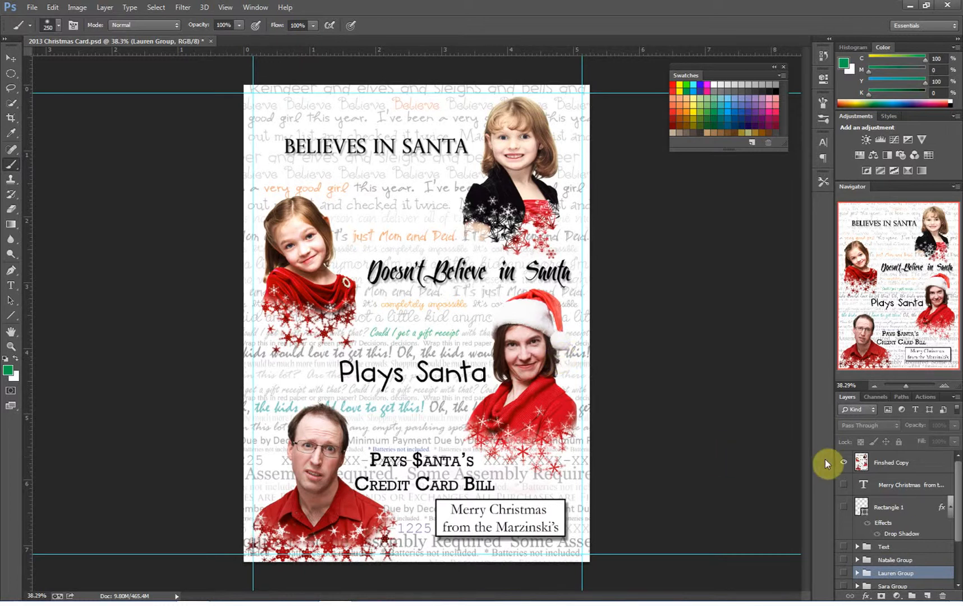
Step: Hide the "Finshed Copy" layer and show the plain white Layer 1 above the card template background
left_click(845, 463)
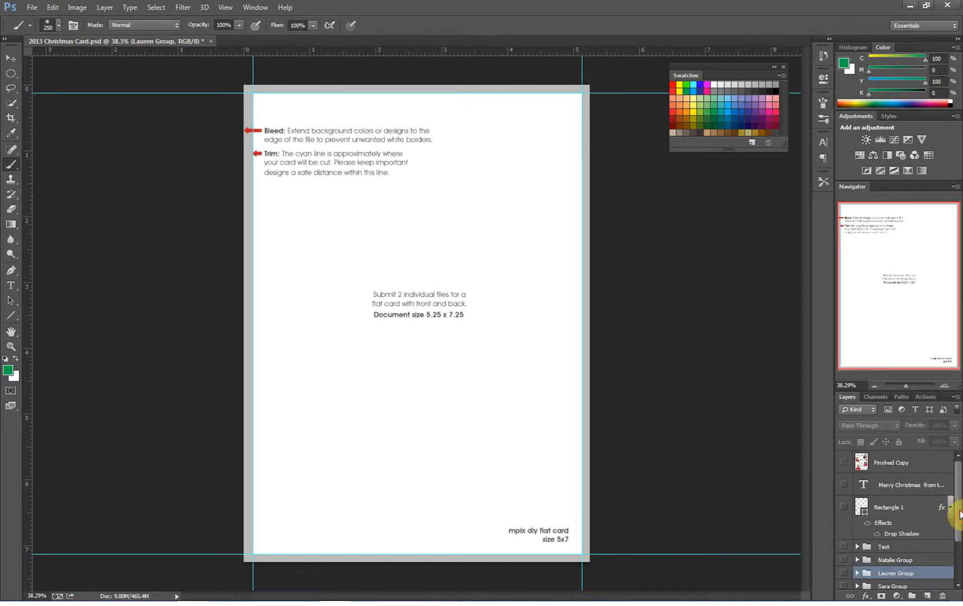
left_click_drag(957, 510, 952, 563)
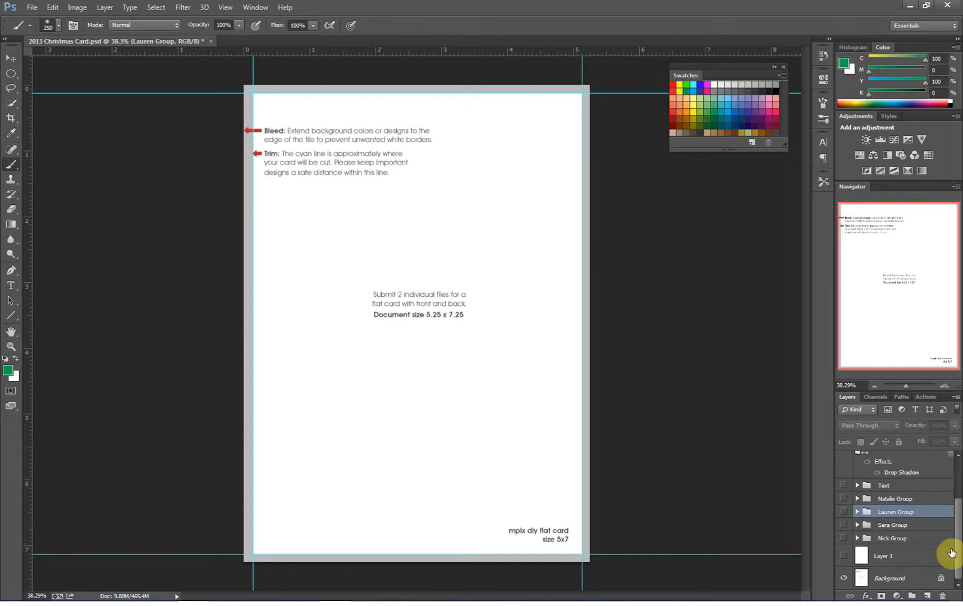
left_click(844, 558)
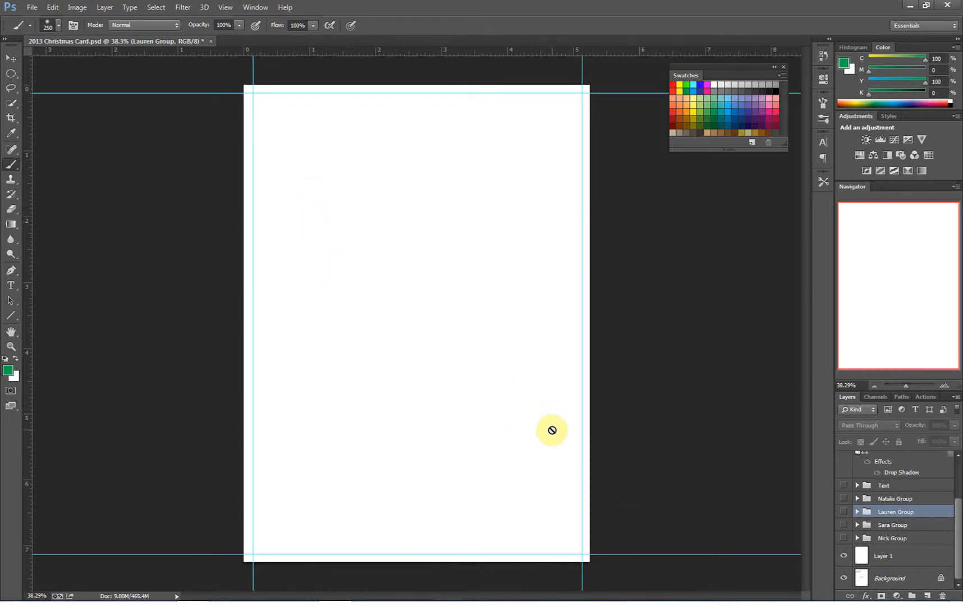
Step: Show the four portrait groups so all the family photos appear on the card
left_click(844, 499)
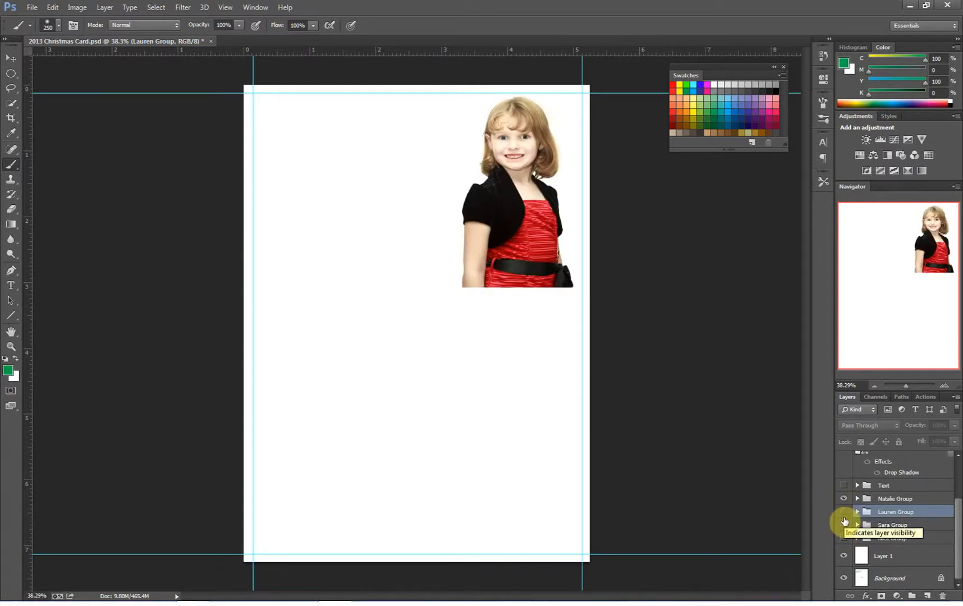
left_click(843, 511)
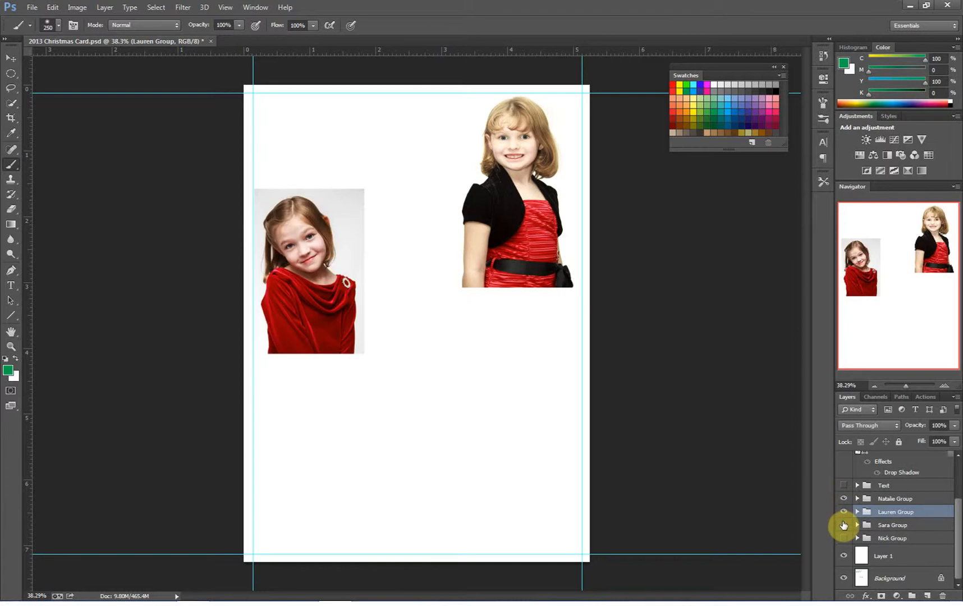
left_click(844, 524)
left_click(844, 538)
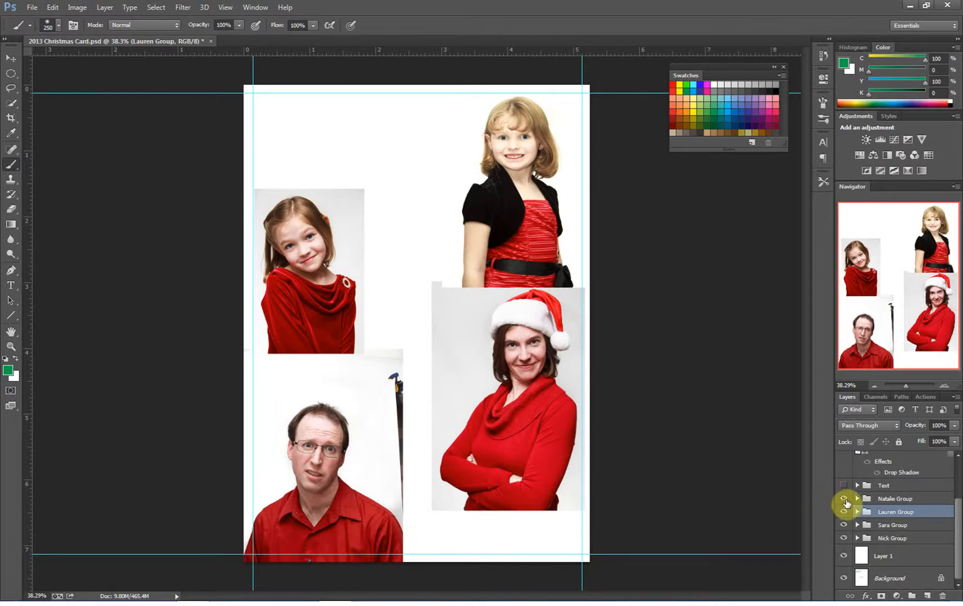
Step: Expand the group of the man in glasses and examine the options available for its smart object, Layer 4
left_click(857, 537)
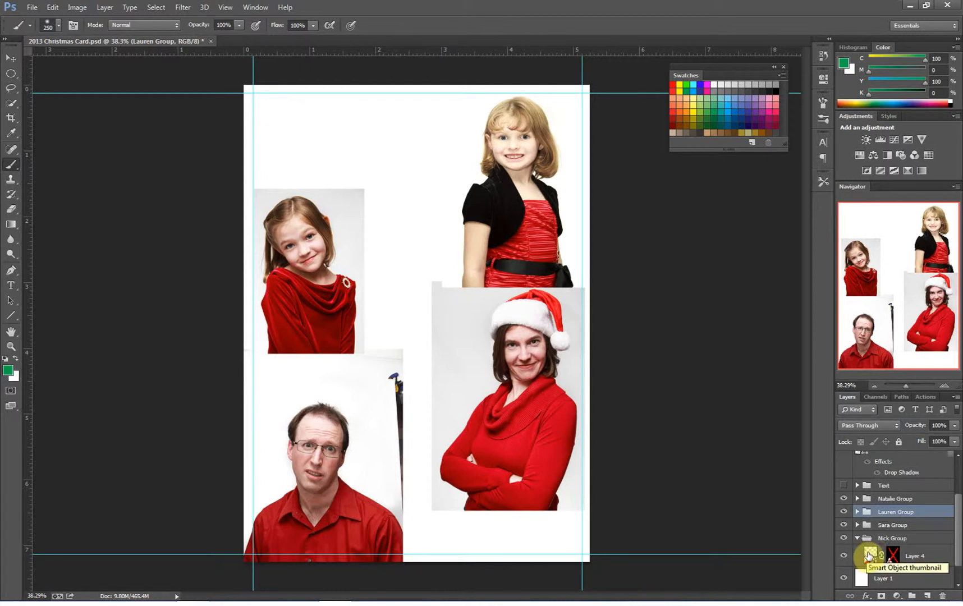
right_click(868, 556)
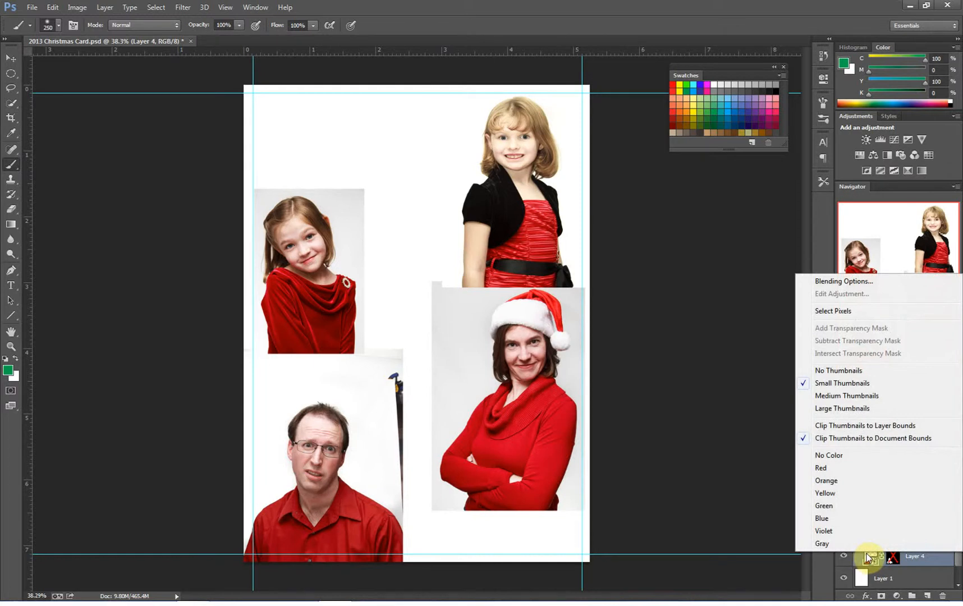
left_click(859, 558)
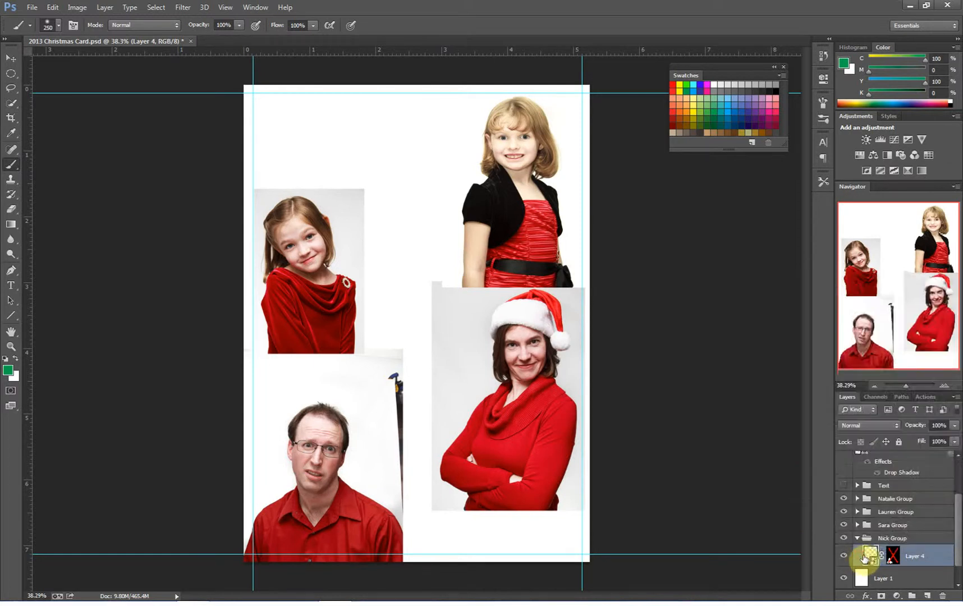
right_click(858, 561)
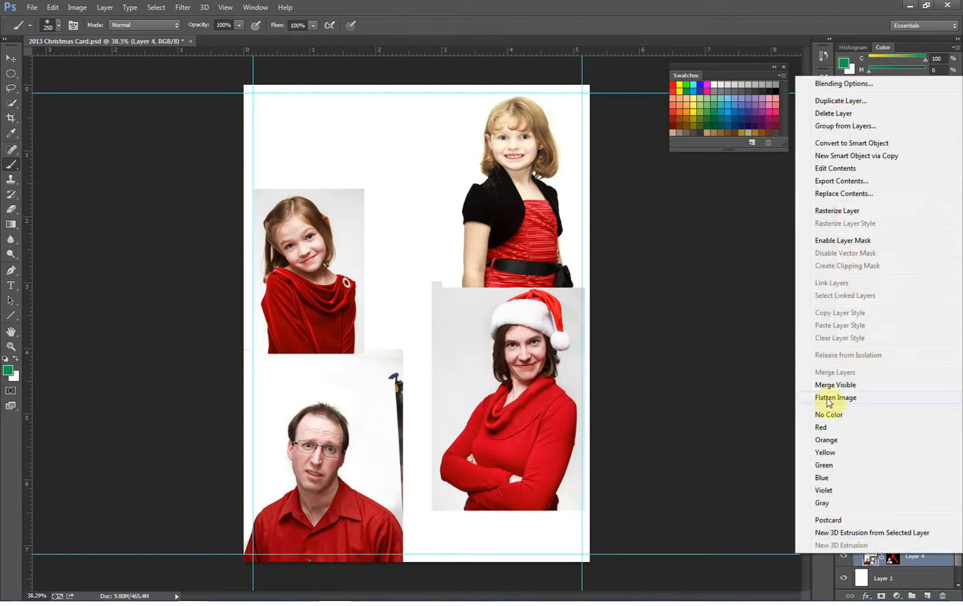
left_click(736, 299)
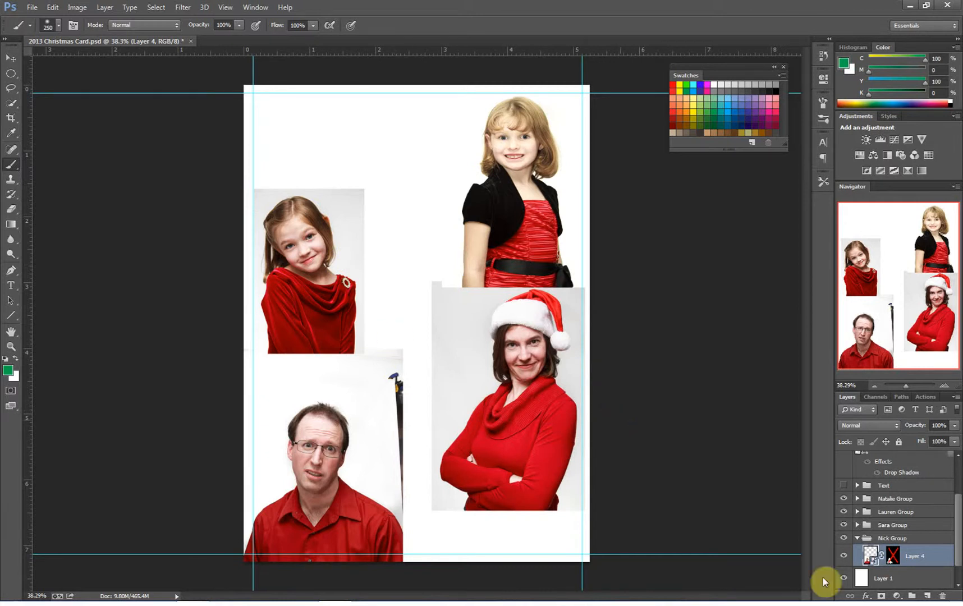
Step: Expand the other three portrait groups to list their adjustment, retouch and photo layers
left_click(858, 524)
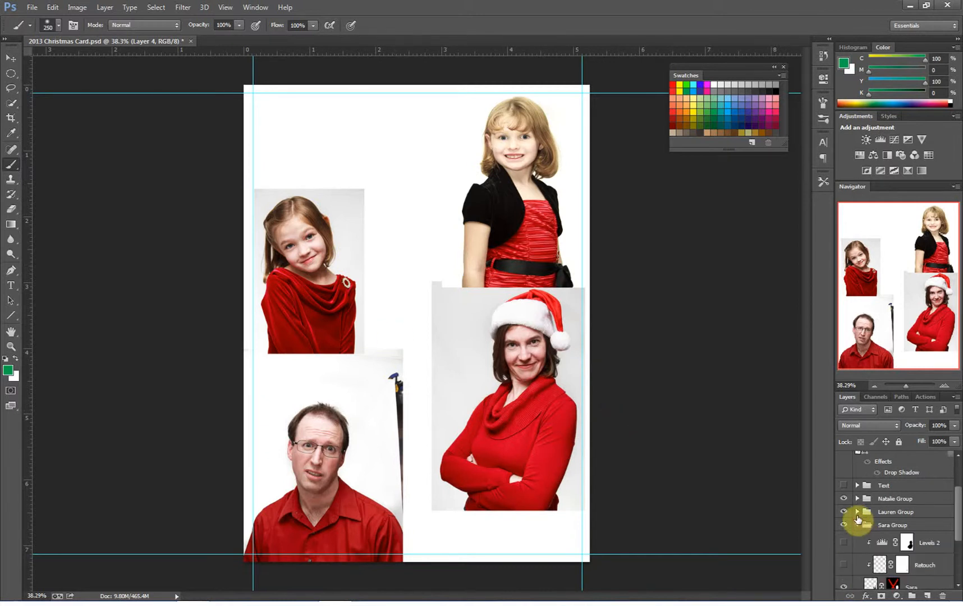
left_click(857, 512)
left_click(856, 498)
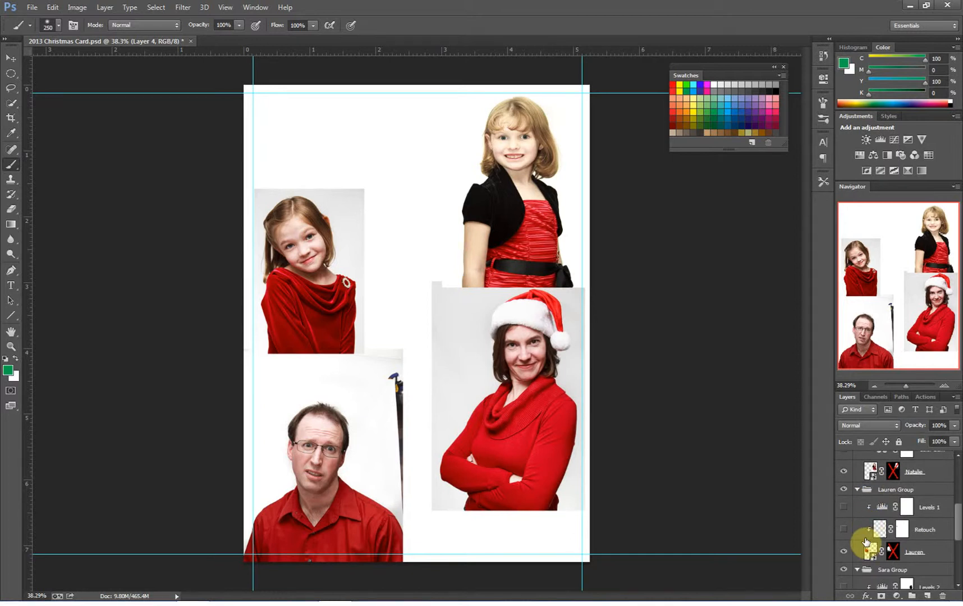
Step: Show the Color Balance and Curves 1 adjustment layers on the portrait of the girl in the black jacket
left_click(868, 540, "alt")
scroll(864, 536, "up", 1)
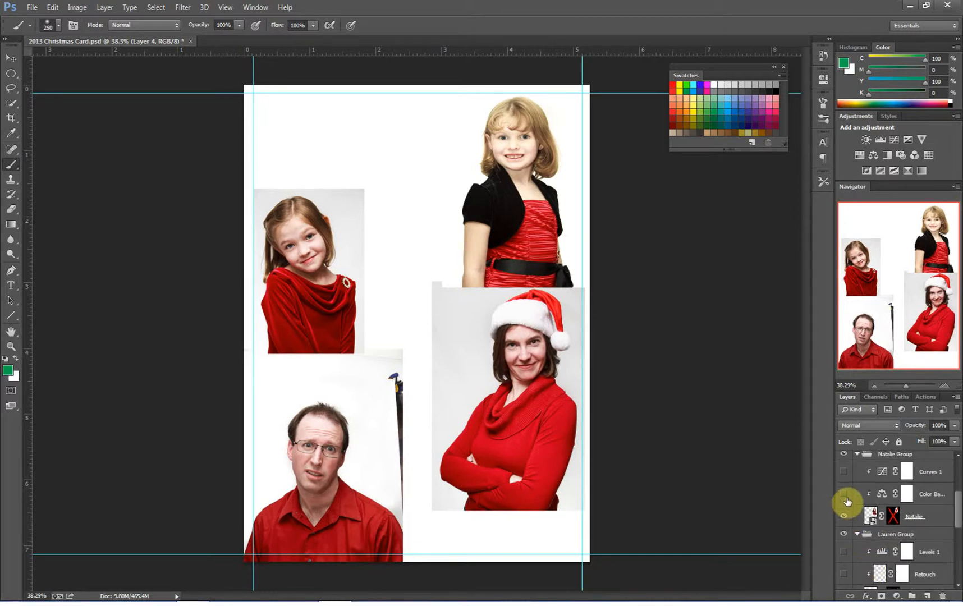
left_click(846, 496)
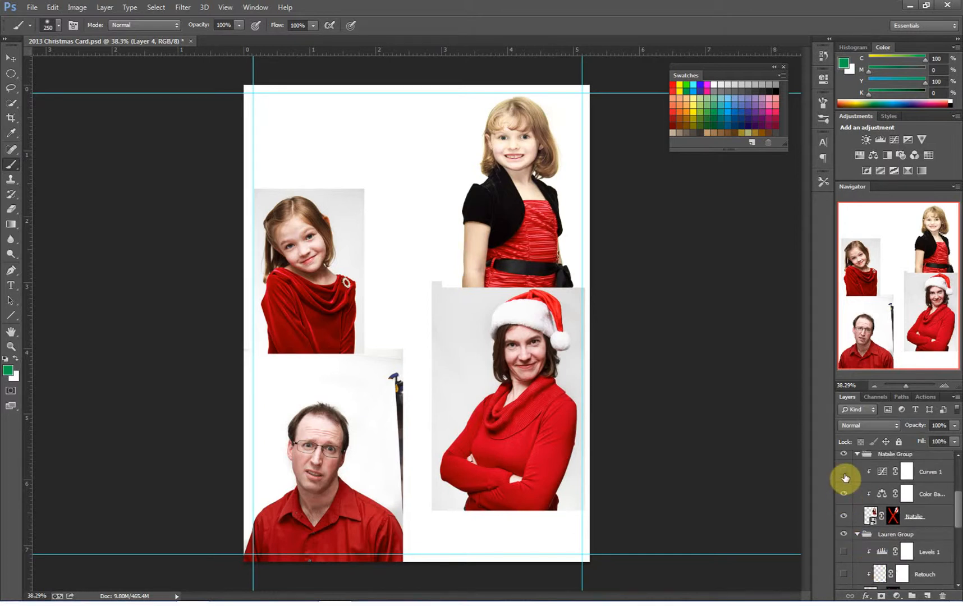
left_click(844, 474)
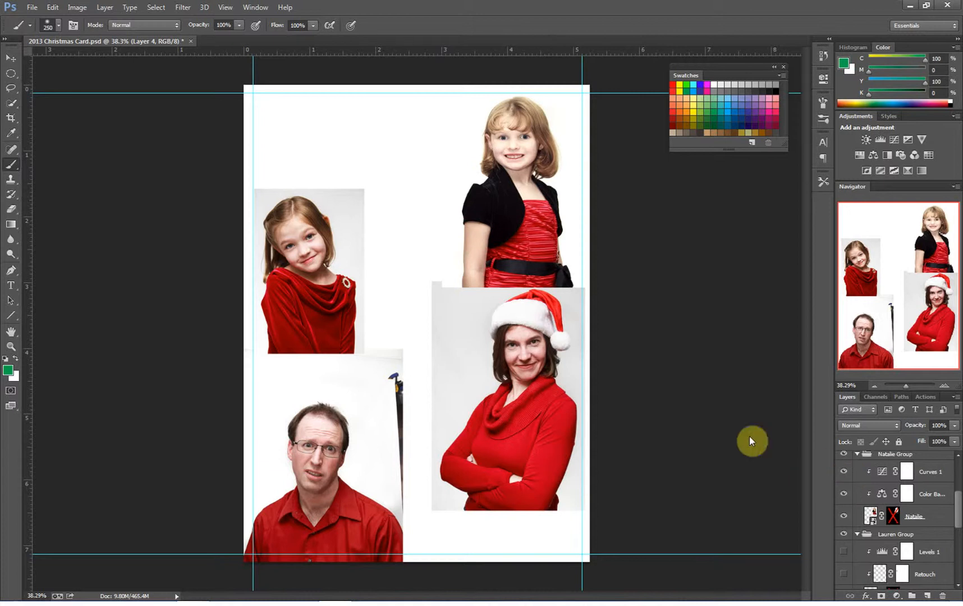
left_click(843, 473)
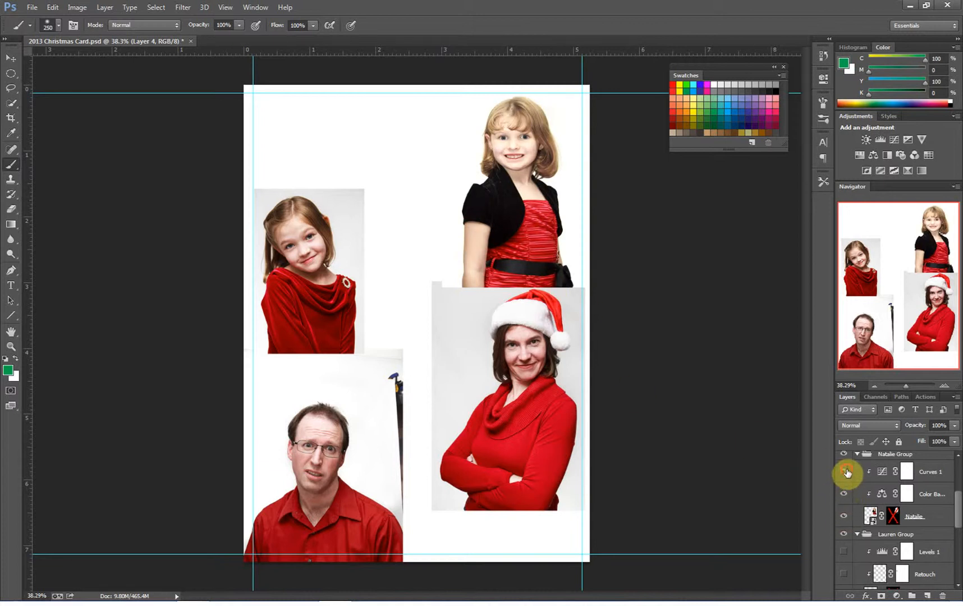
Step: Show the Retouch and Levels 1 layers on the portrait of the girl in the red dress with the brooch
scroll(840, 498, "down", 1)
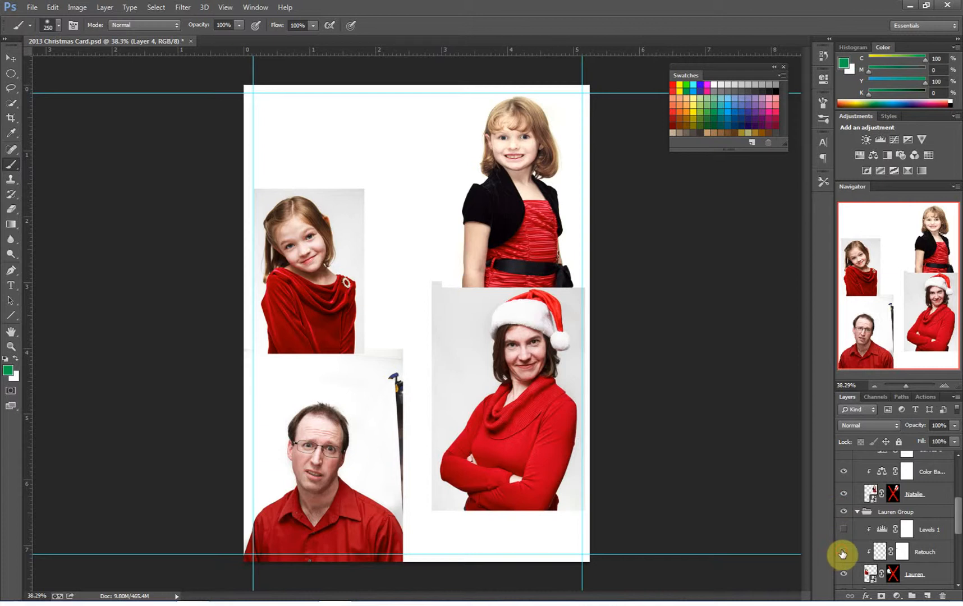
left_click(842, 553)
left_click(844, 529)
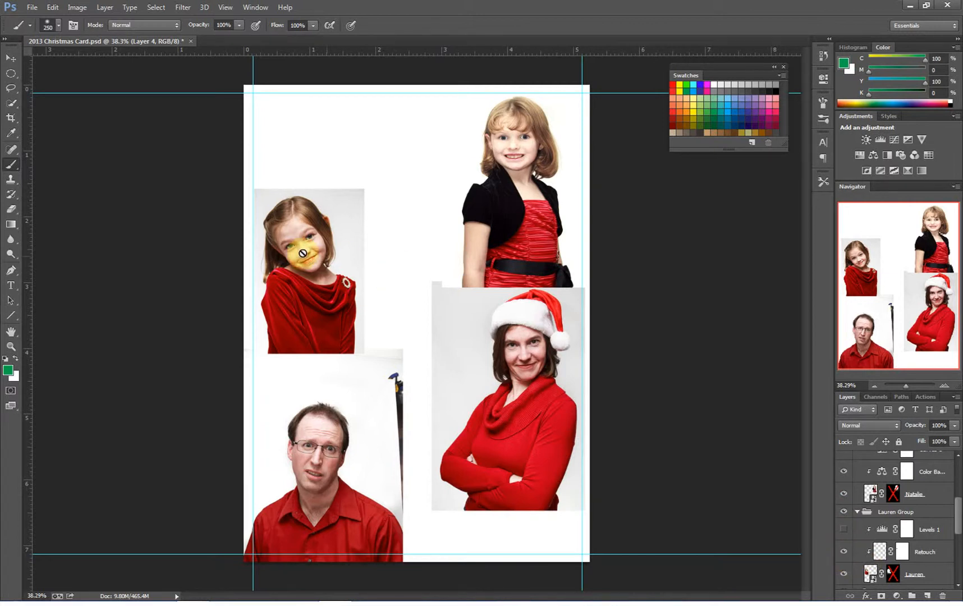
left_click(842, 551)
left_click(843, 552)
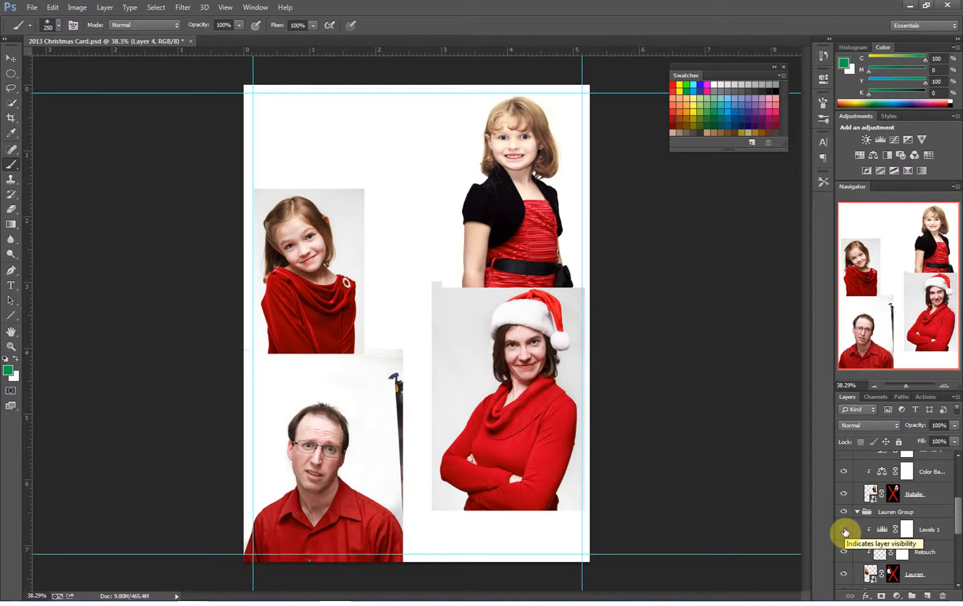
left_click(844, 531)
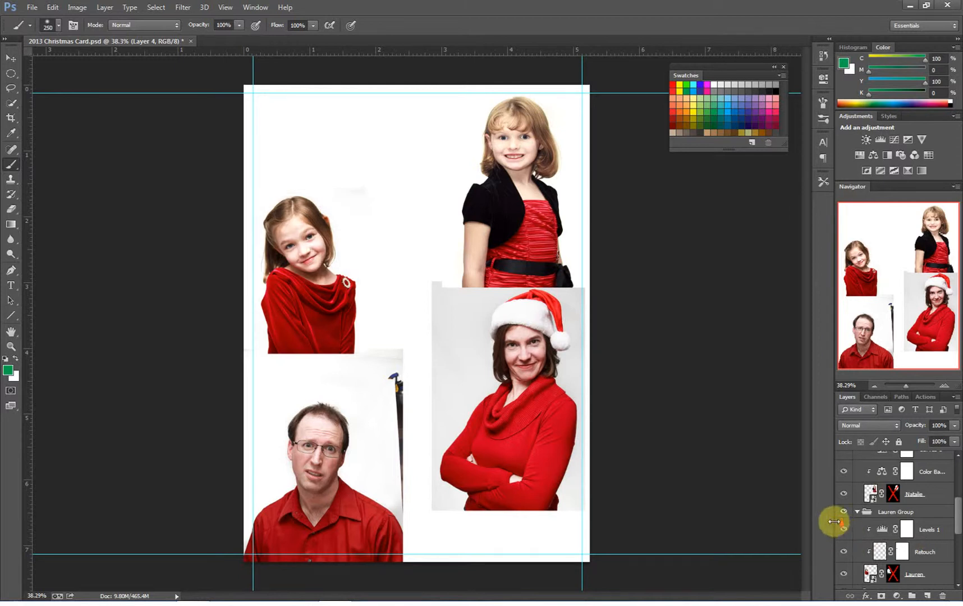
Step: Show the Retouch and Levels 2 layers on the portrait of the woman in the Santa hat
scroll(882, 549, "down", 3)
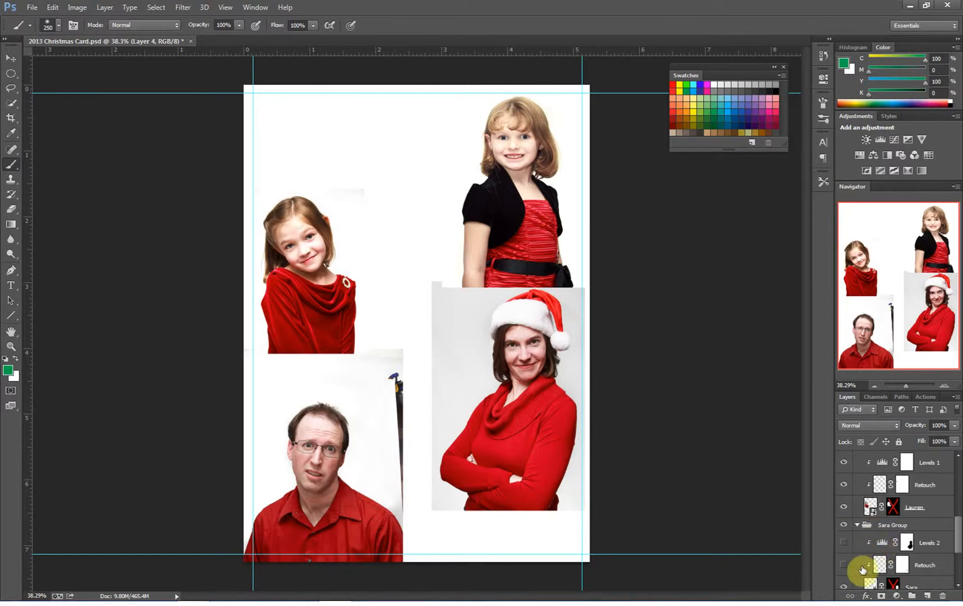
left_click(843, 565)
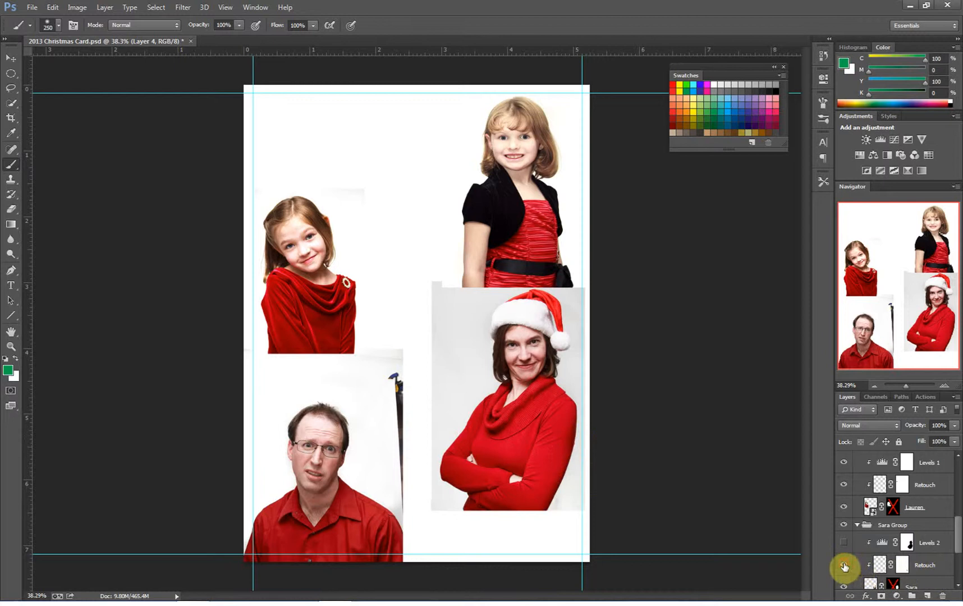
left_click(845, 544)
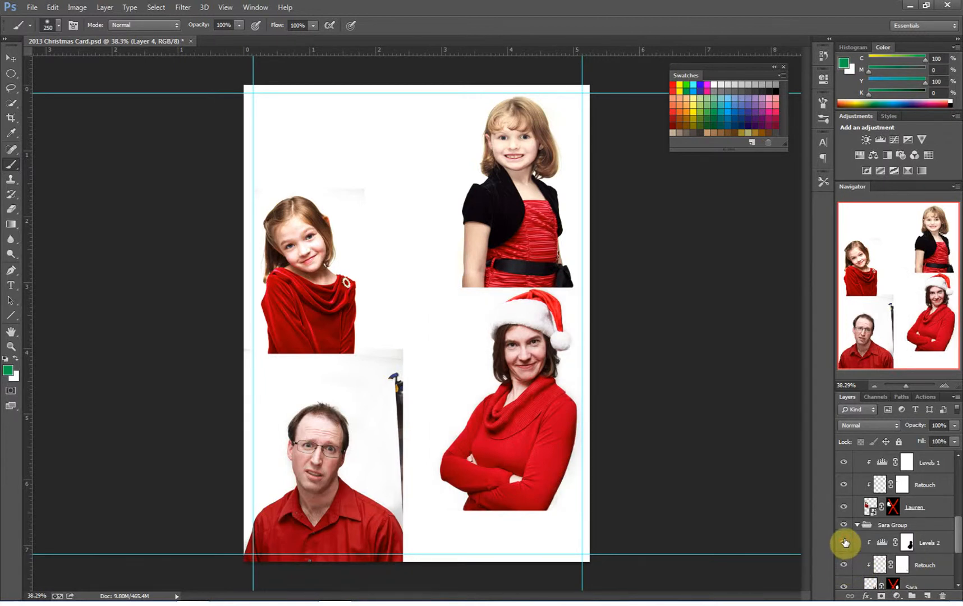
Step: Review the layers and masks in the portrait groups and compare the current layout with the "Finshed Copy" layer
scroll(847, 547, "down", 2)
scroll(847, 548, "down", 1)
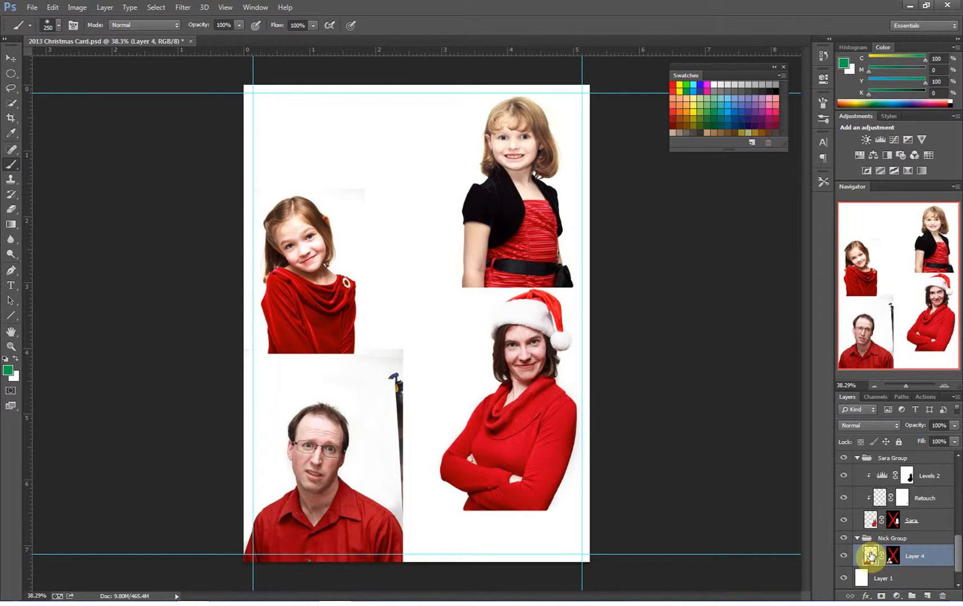
left_click_drag(871, 555, 869, 540)
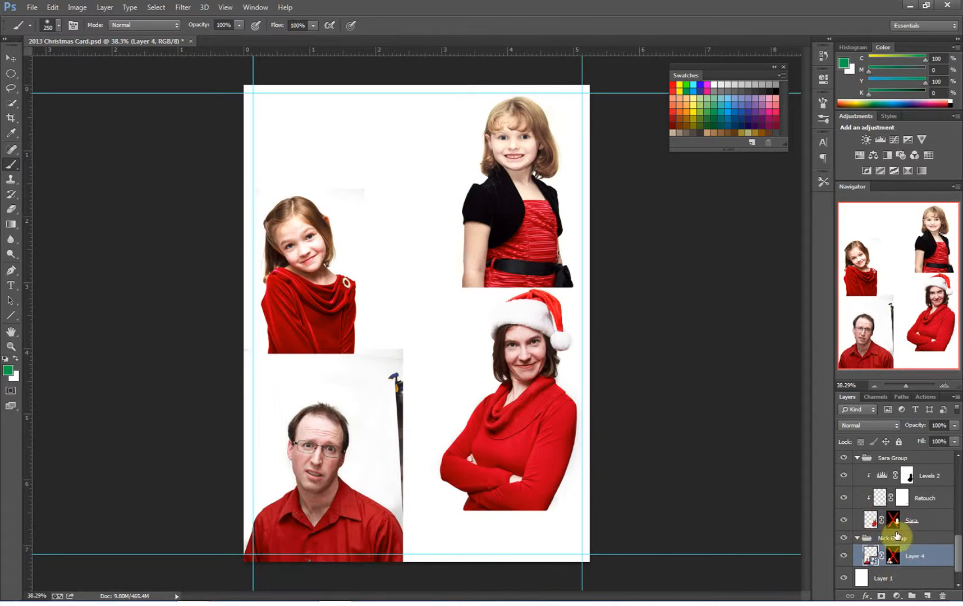
scroll(891, 522, "up", 1)
scroll(892, 465, "up", 1)
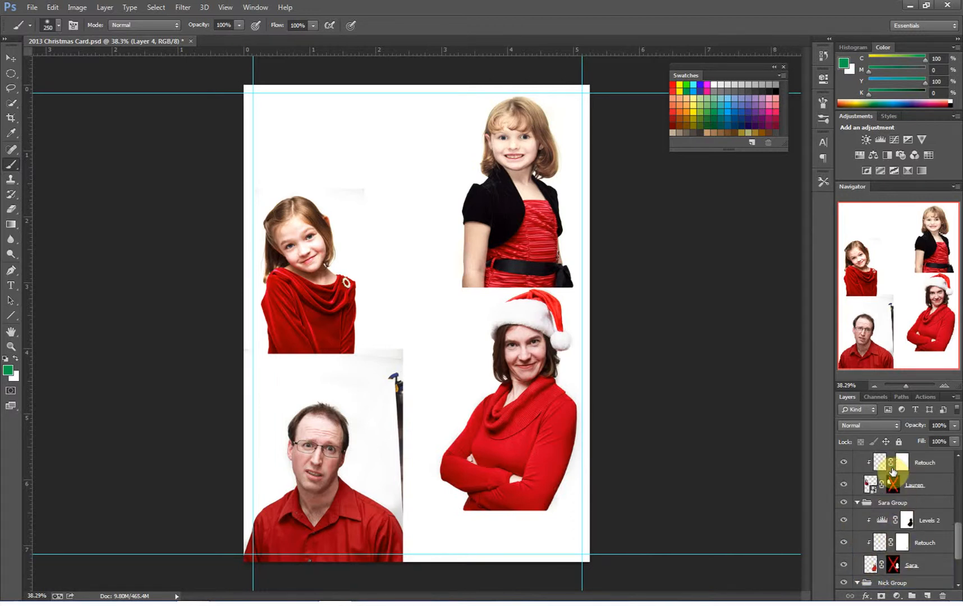
scroll(894, 471, "up", 3)
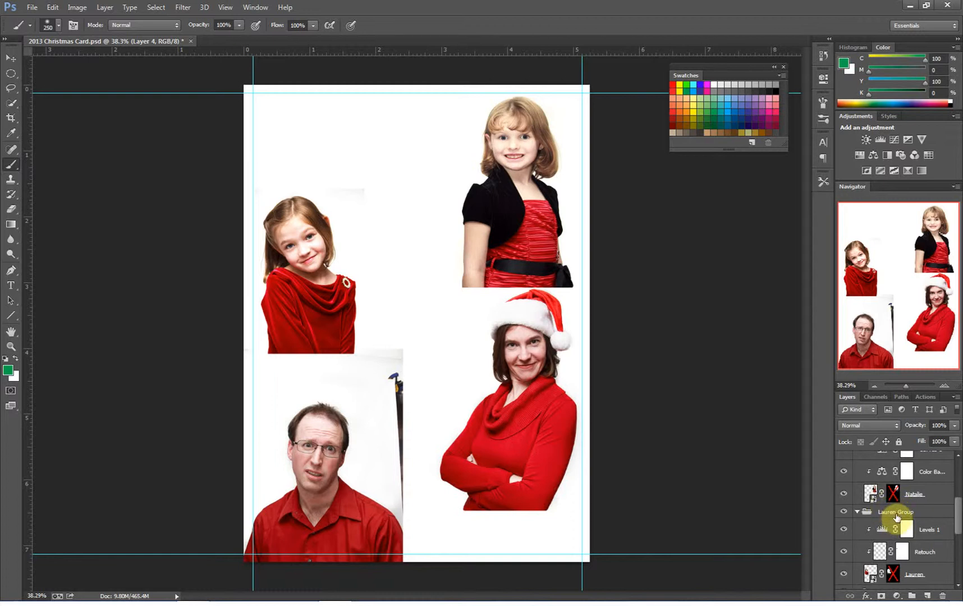
scroll(892, 522, "up", 10)
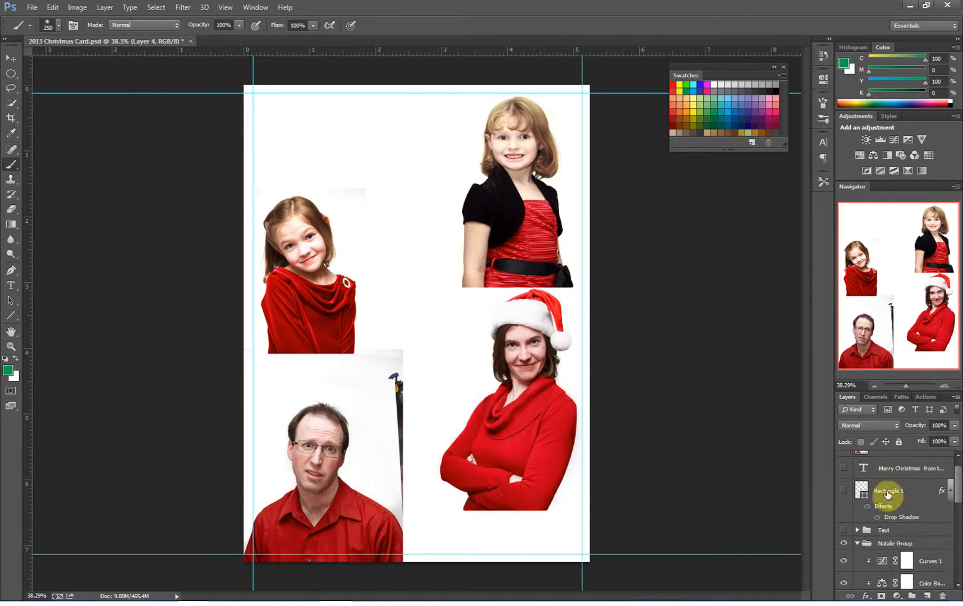
left_click(844, 463)
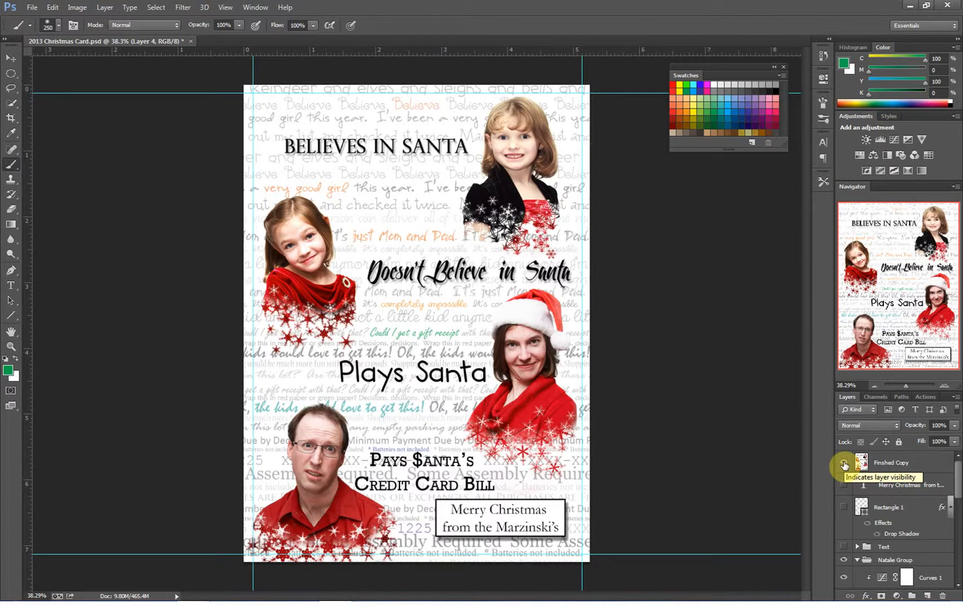
left_click(844, 464)
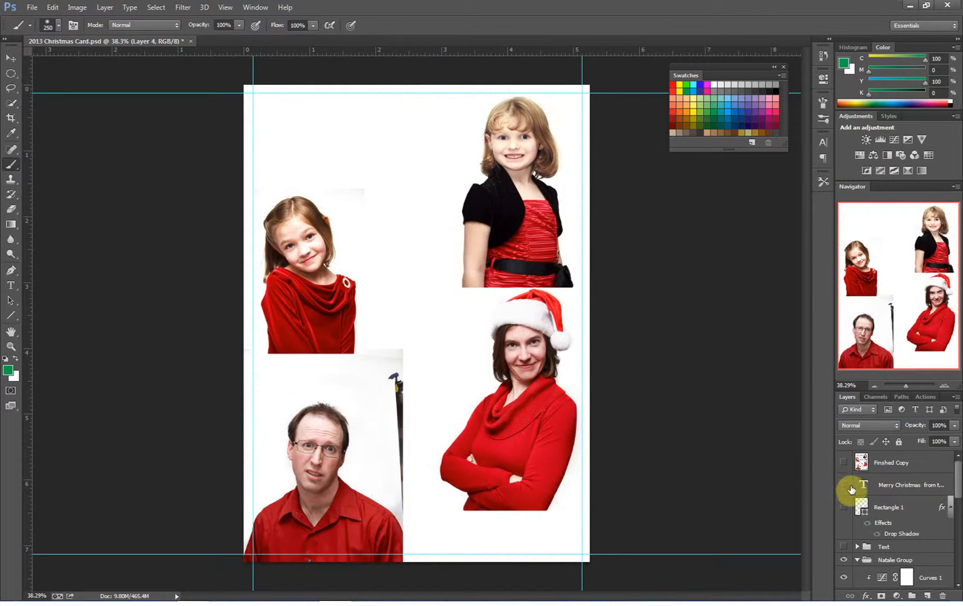
Step: Expand and show the Text group and its "Believes in Santa Text" subgroup
scroll(852, 492, "down", 3)
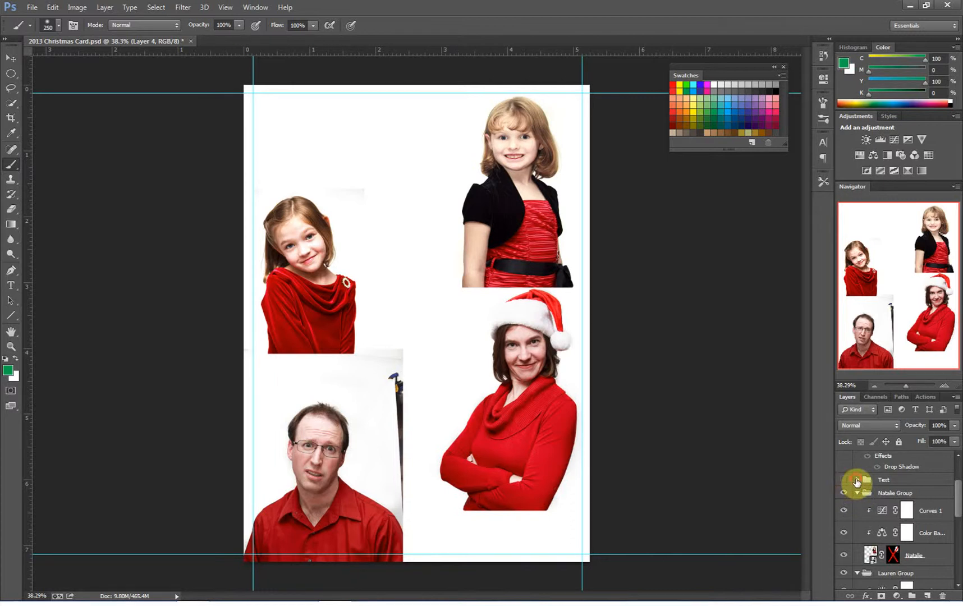
left_click(854, 480)
left_click(844, 481)
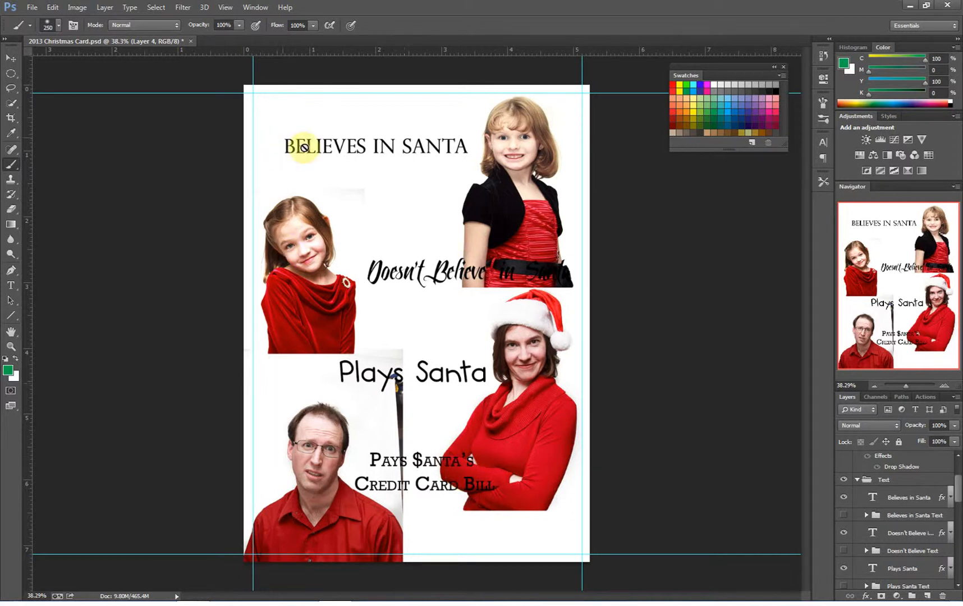
left_click(866, 516)
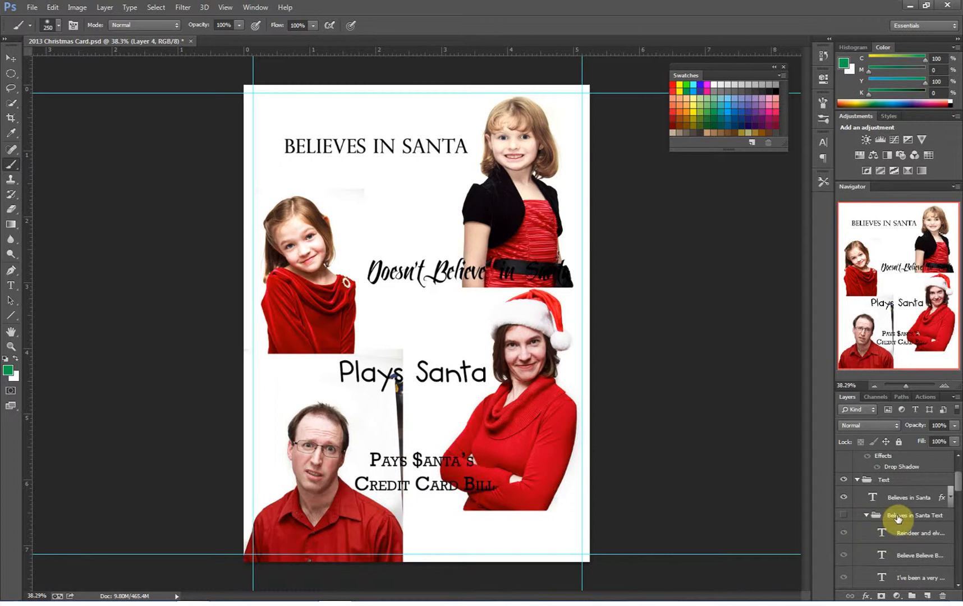
left_click(844, 515)
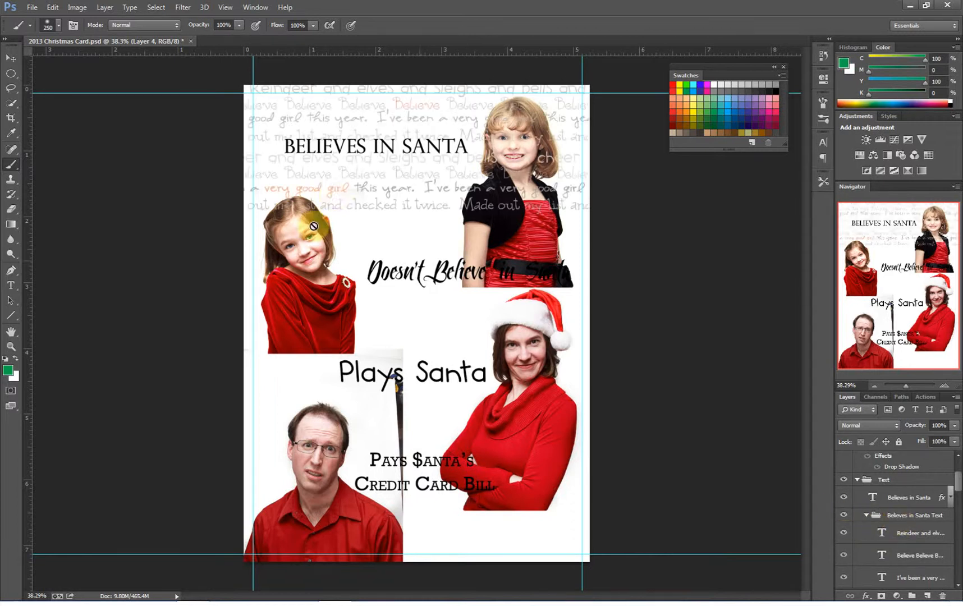
Step: Go through the individual text layers of the "Believes in Santa Text" subgroup while toggling its visibility off and back on
left_click(843, 515)
scroll(917, 521, "down", 1)
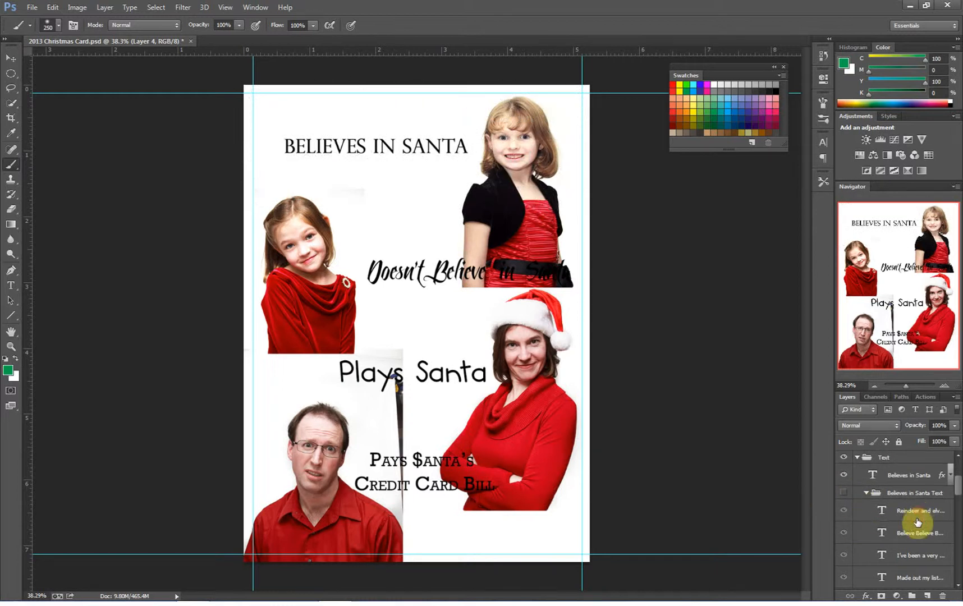
left_click(917, 519)
left_click(912, 534)
left_click(910, 555)
scroll(909, 556, "down", 1)
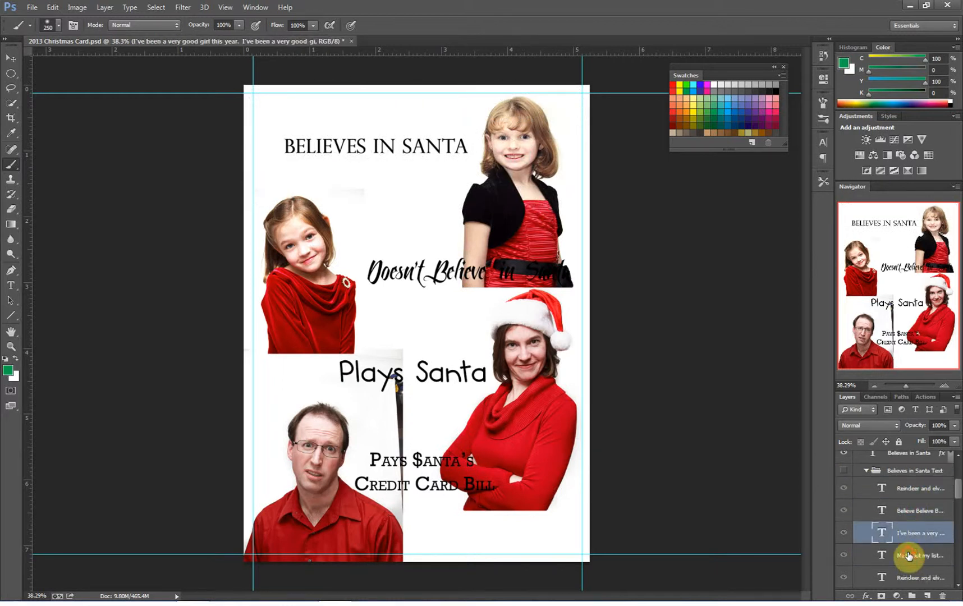
left_click(909, 555)
left_click(900, 573)
scroll(902, 573, "down", 1)
left_click(902, 577)
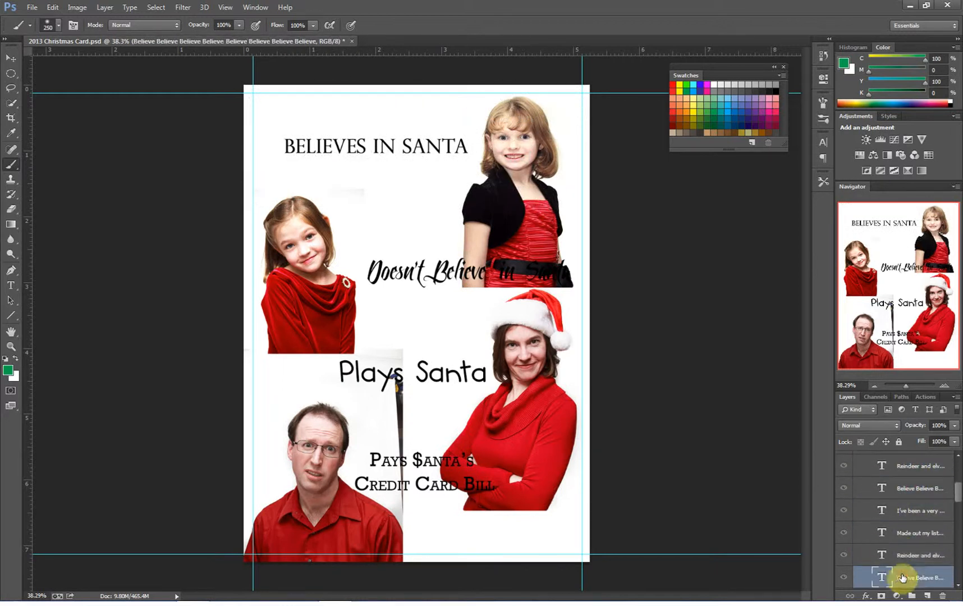
scroll(902, 577, "down", 1)
left_click(898, 575)
scroll(898, 575, "down", 1)
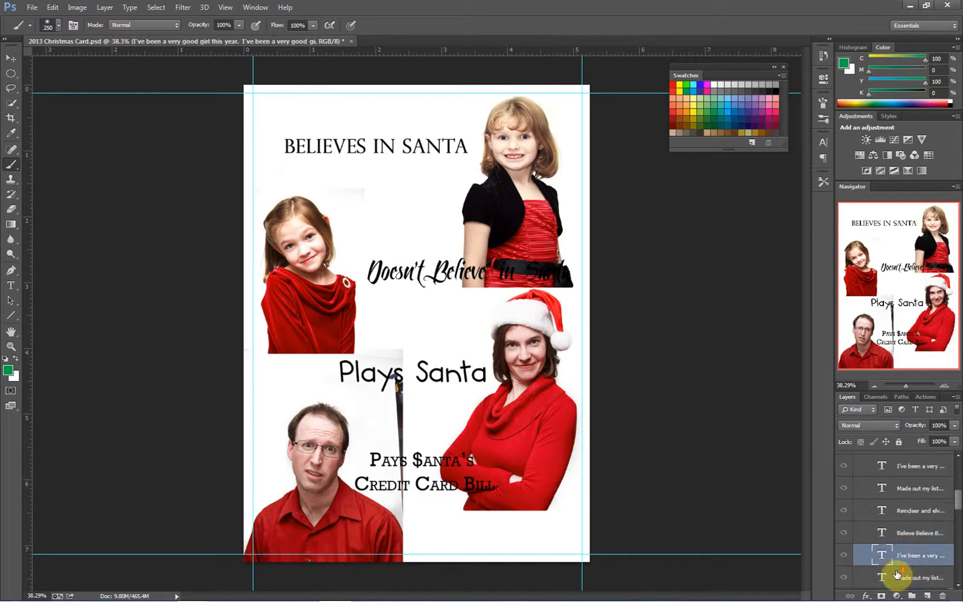
left_click(898, 577)
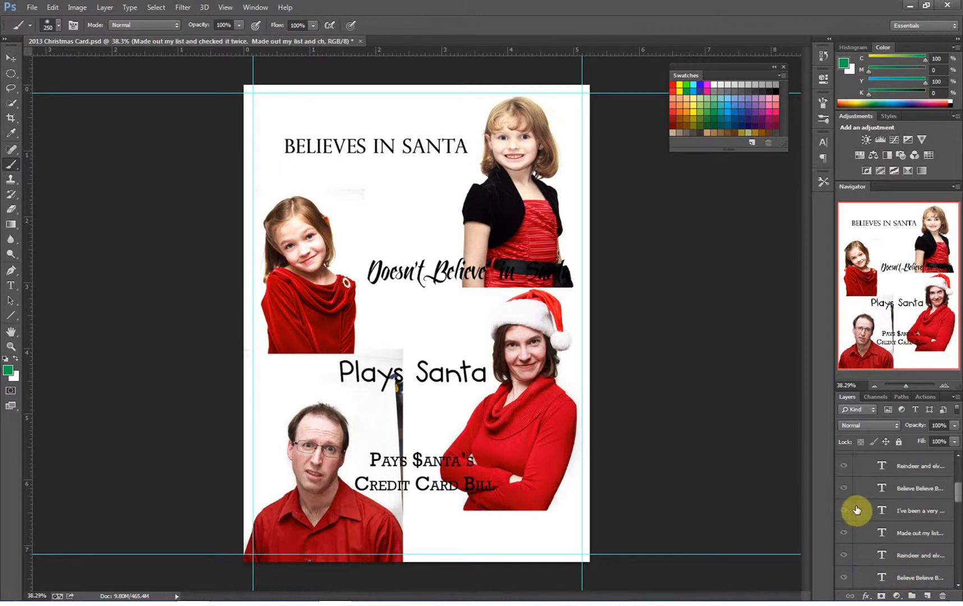
scroll(858, 511, "up", 3)
left_click(845, 471)
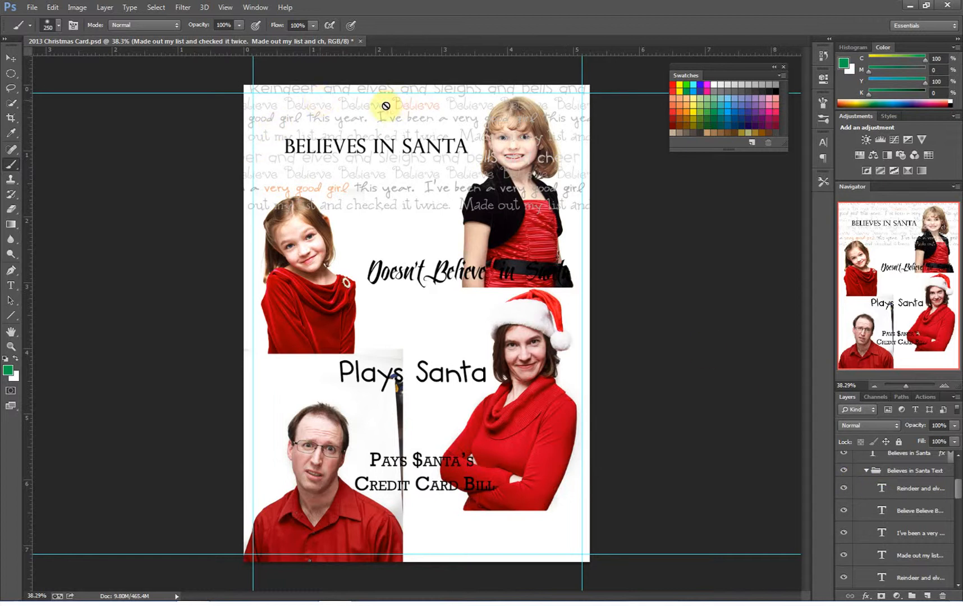
Step: Inspect the repeated "Believe" text line by selecting its orange word "Believe" to check the colour and font, without editing it
double_click(881, 489)
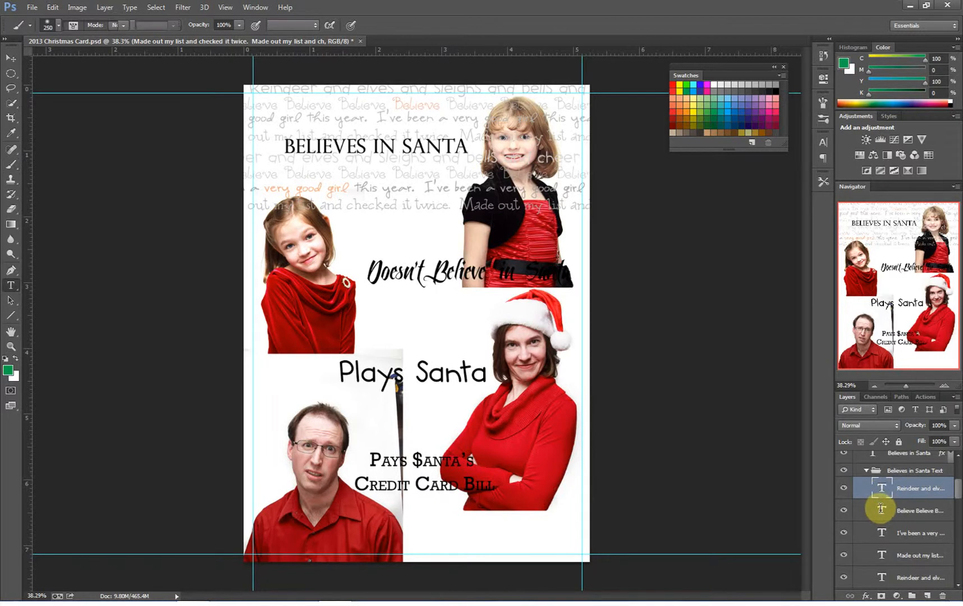
double_click(880, 511)
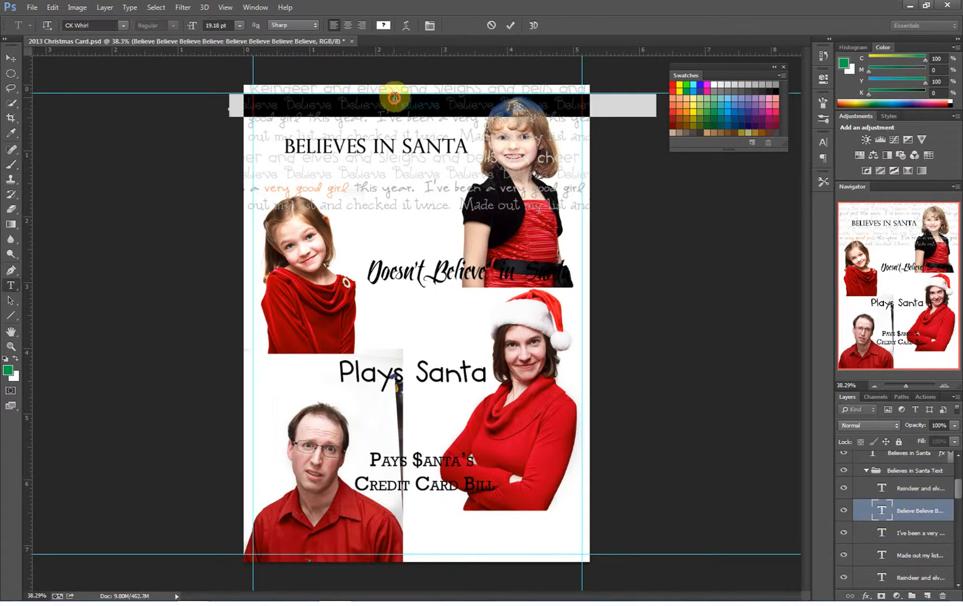
left_click_drag(392, 102, 441, 103)
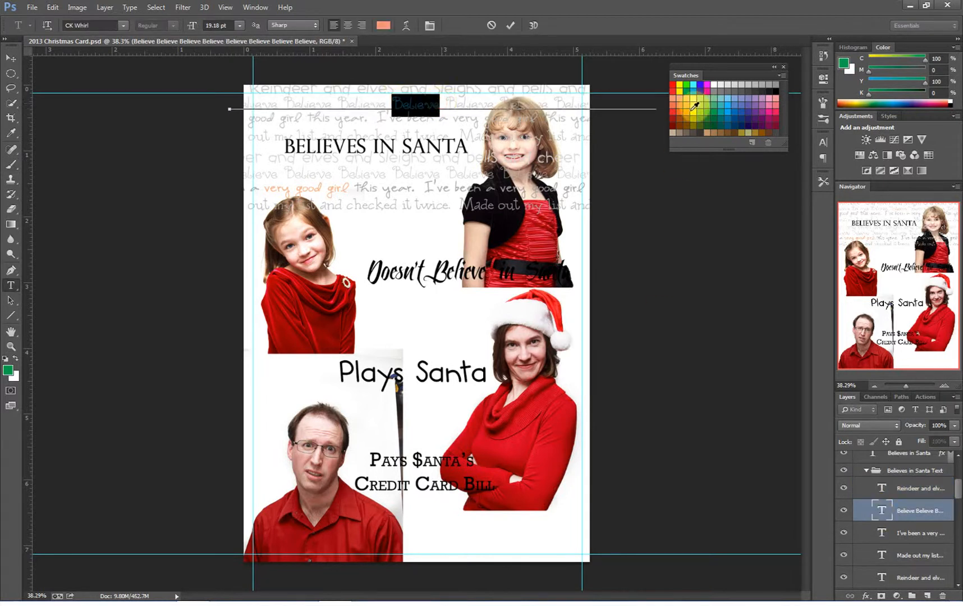
left_click(512, 26)
key("b")
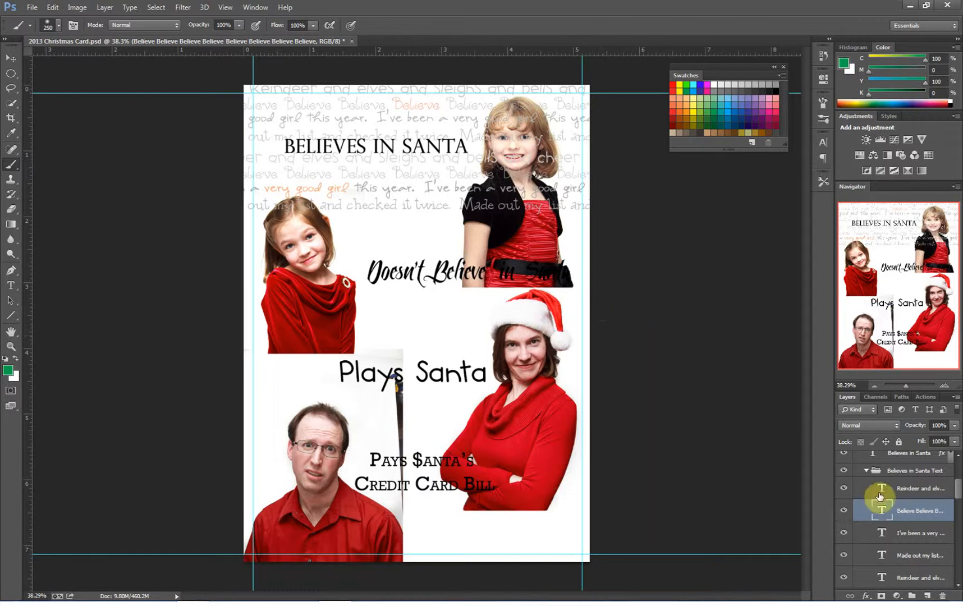
Step: Collapse the "Believes in Santa Text" subgroup and show the Doesn't Believe Text, Plays Santa Text and Pays Credit Card Text groups
left_click(867, 473)
left_click(867, 473)
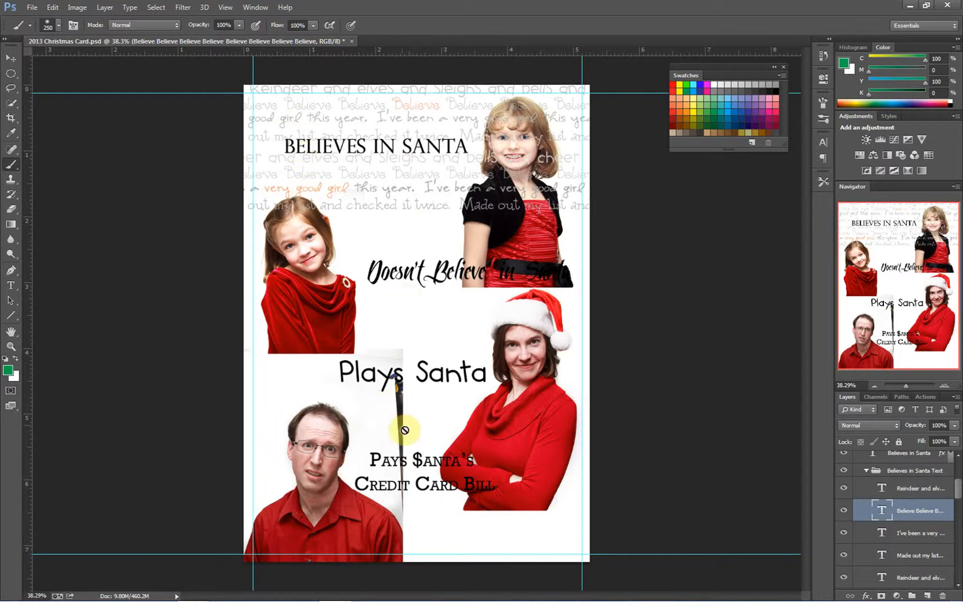
left_click(866, 471)
left_click(844, 507)
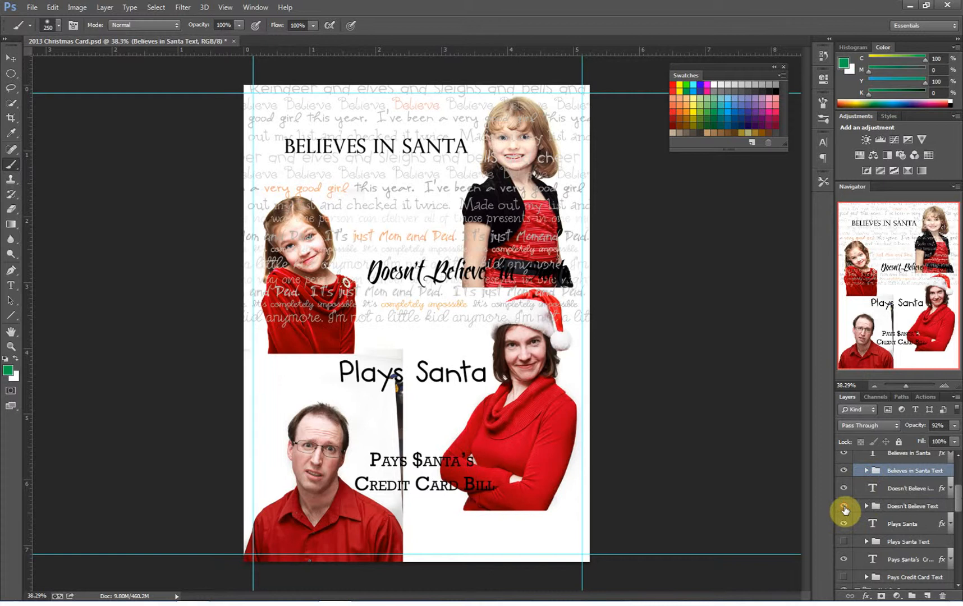
left_click(843, 542)
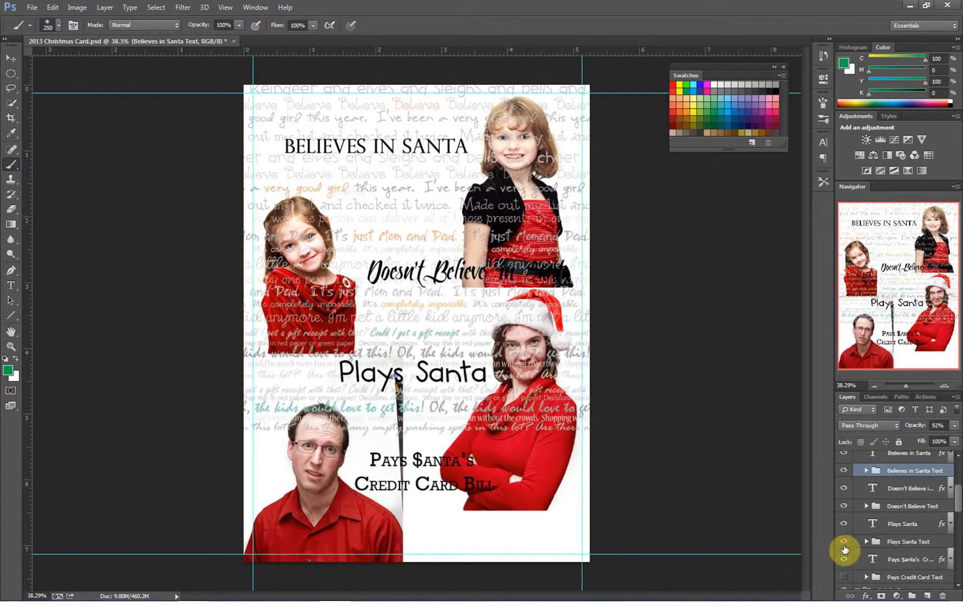
left_click(844, 578)
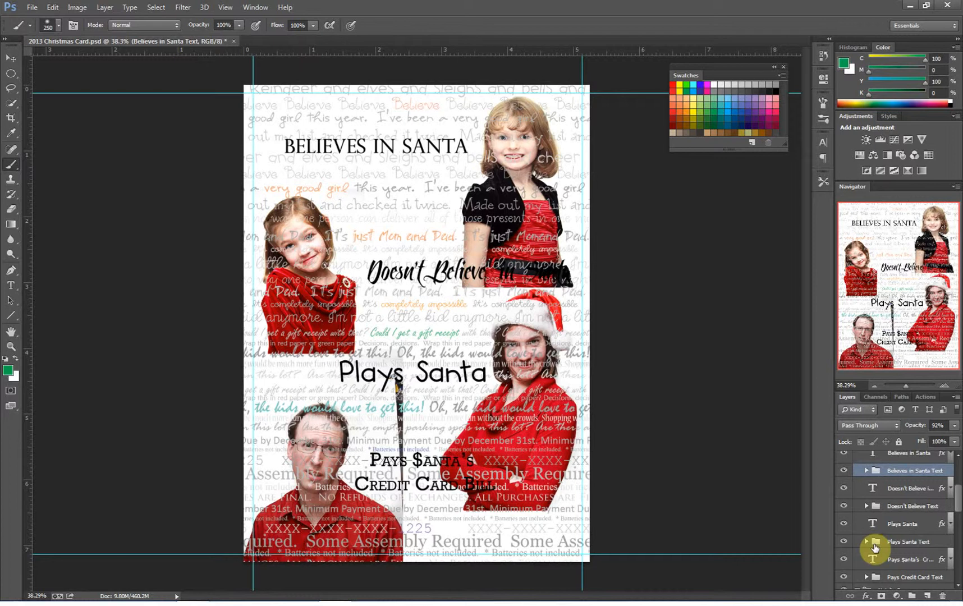
Step: Look inside the Doesn't Believe Text subgroup and collapse the whole Text group
left_click(866, 505)
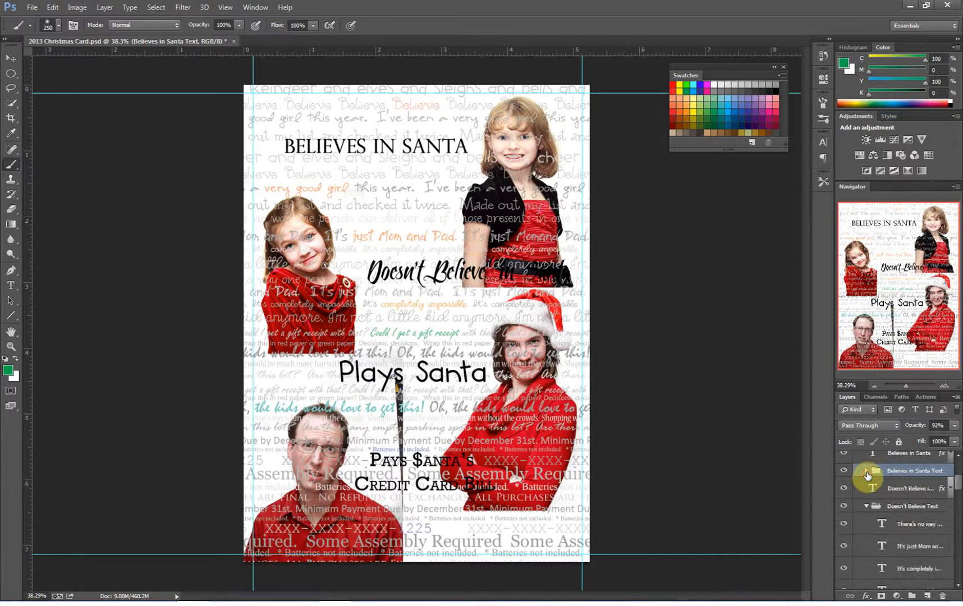
left_click(866, 507)
scroll(868, 505, "up", 1)
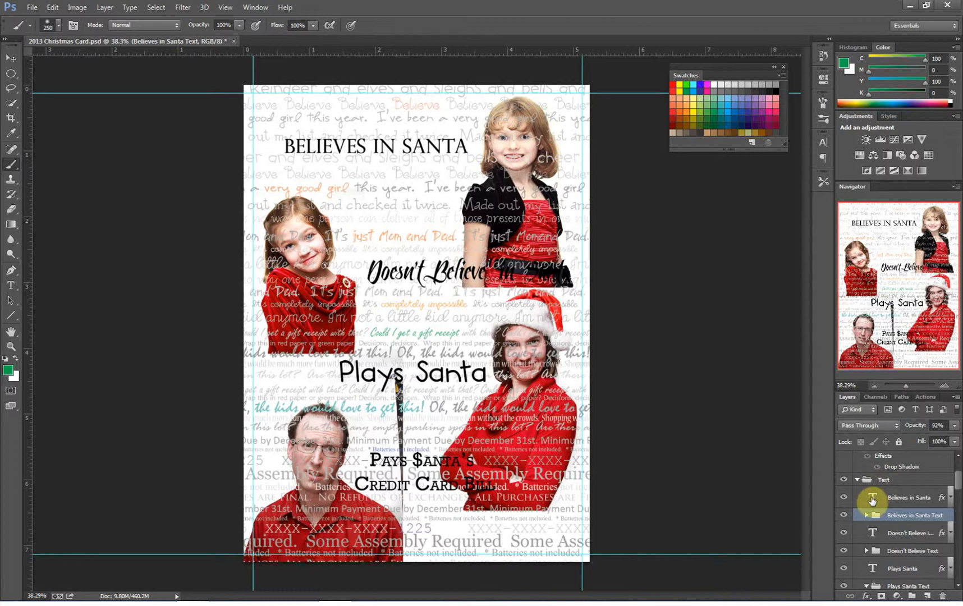
left_click(884, 481)
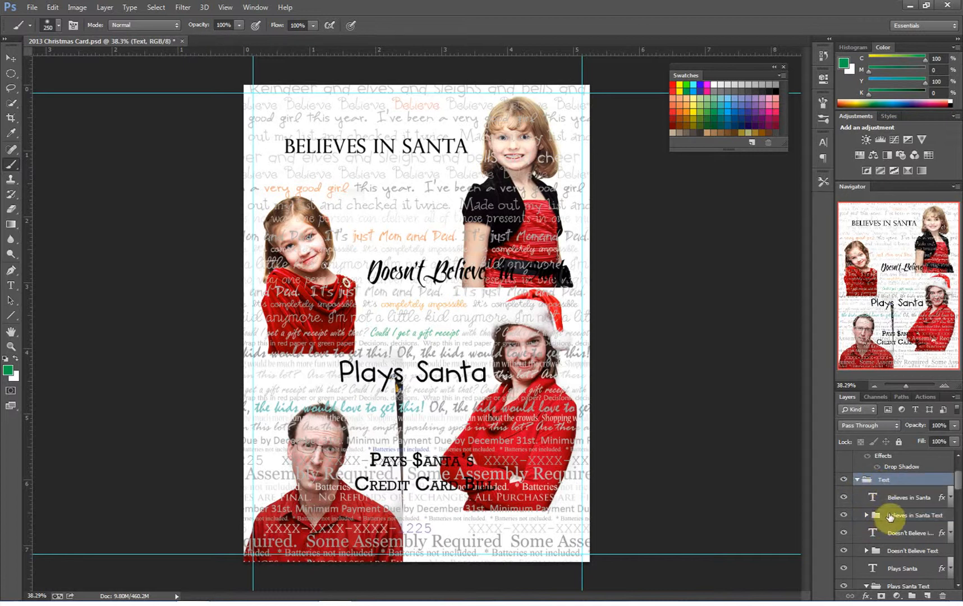
left_click(857, 480)
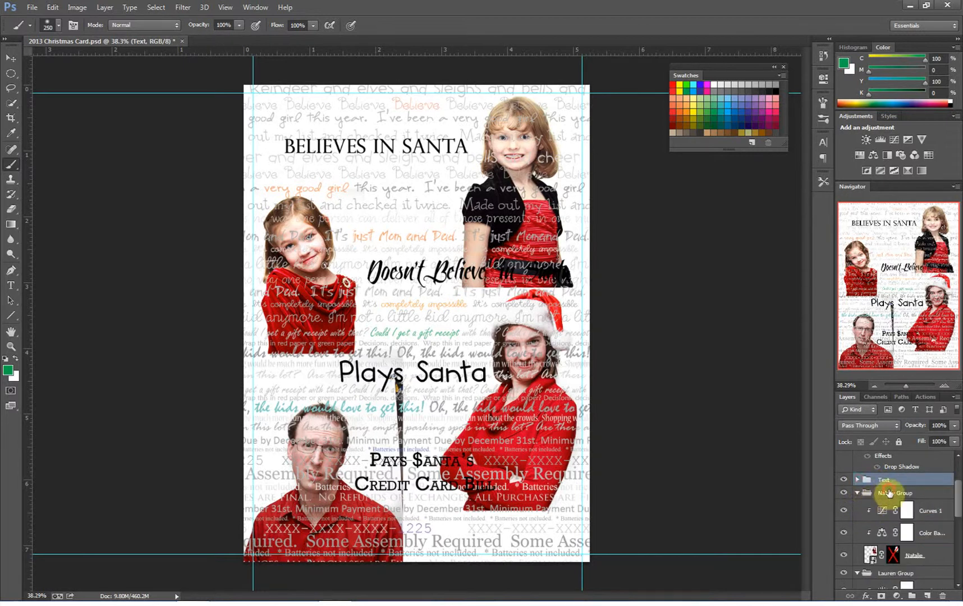
Step: Review the adjustment, retouch and masked photo layers in the portrait groups beneath the Text group
left_click(888, 493)
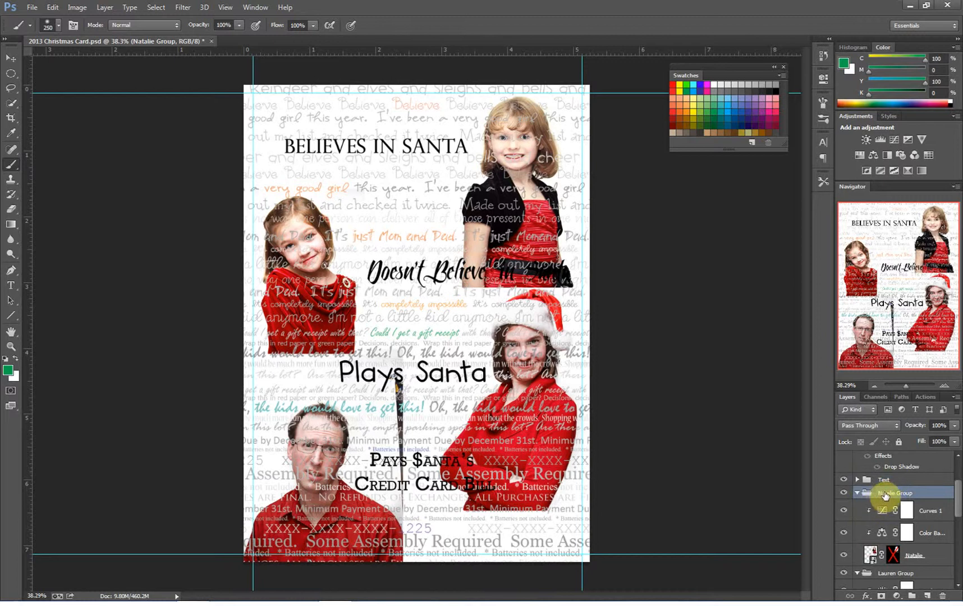
scroll(885, 555, "down", 2)
scroll(886, 551, "down", 4)
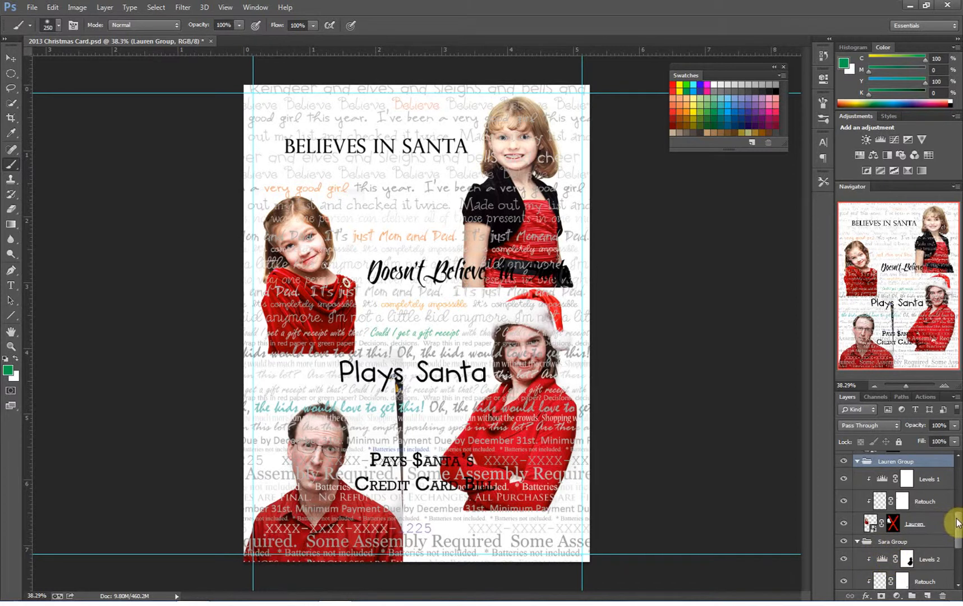
left_click_drag(956, 521, 956, 462)
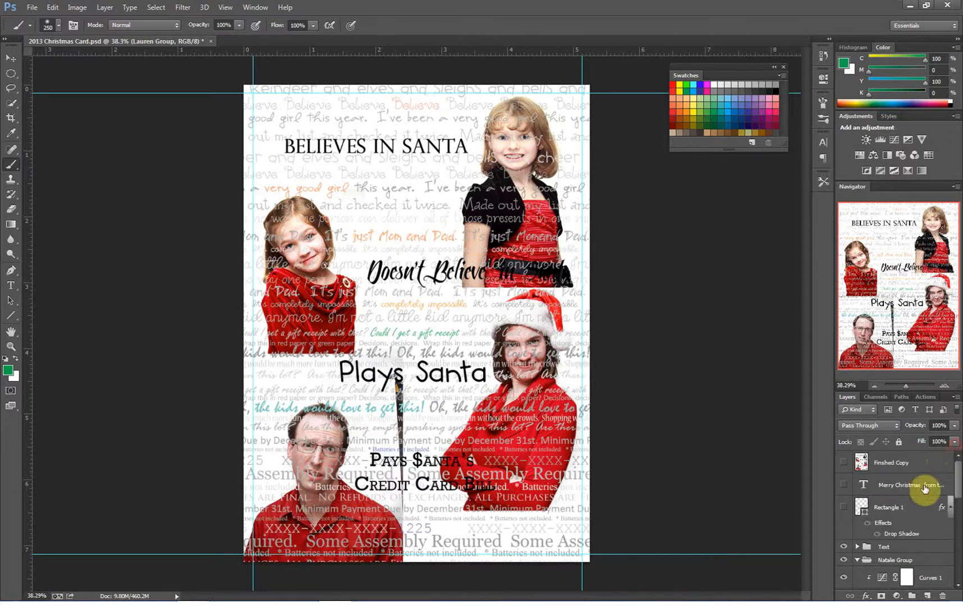
Step: Group the "Merry Christmas" text layer with Rectangle 1, name the group "Final Text Item", and check its contents
left_click(914, 487)
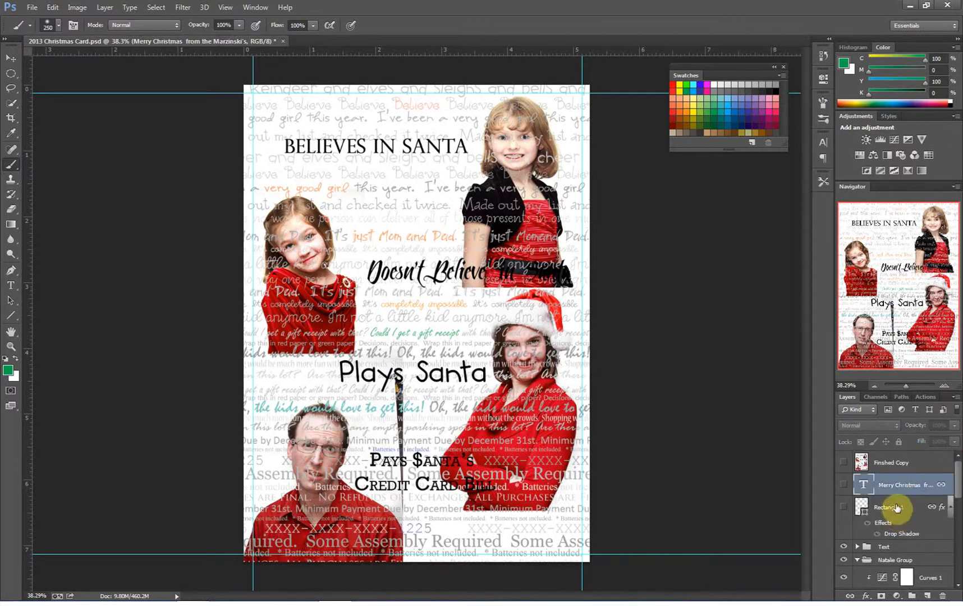
left_click(897, 508, "shift")
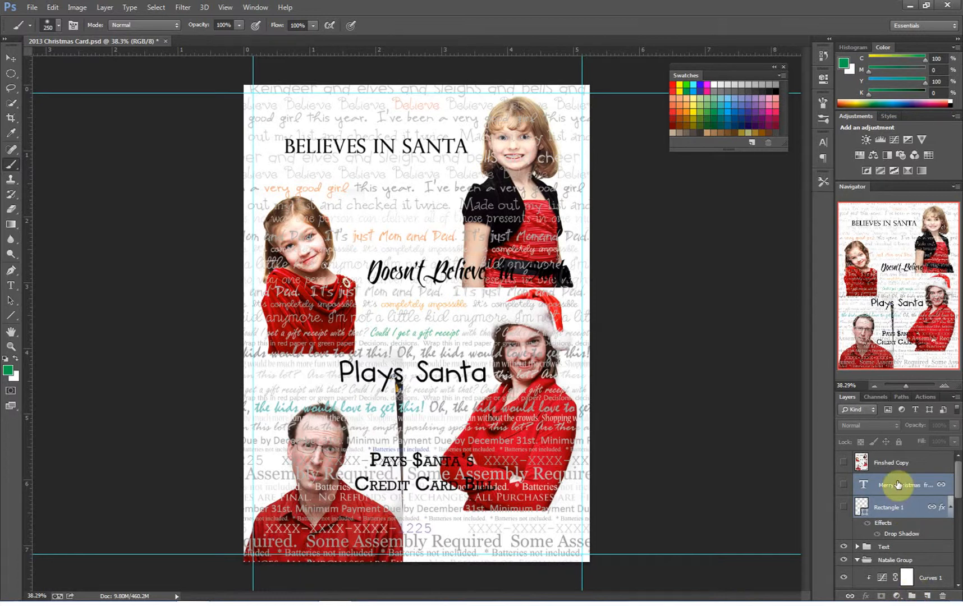
left_click_drag(898, 486, 910, 596)
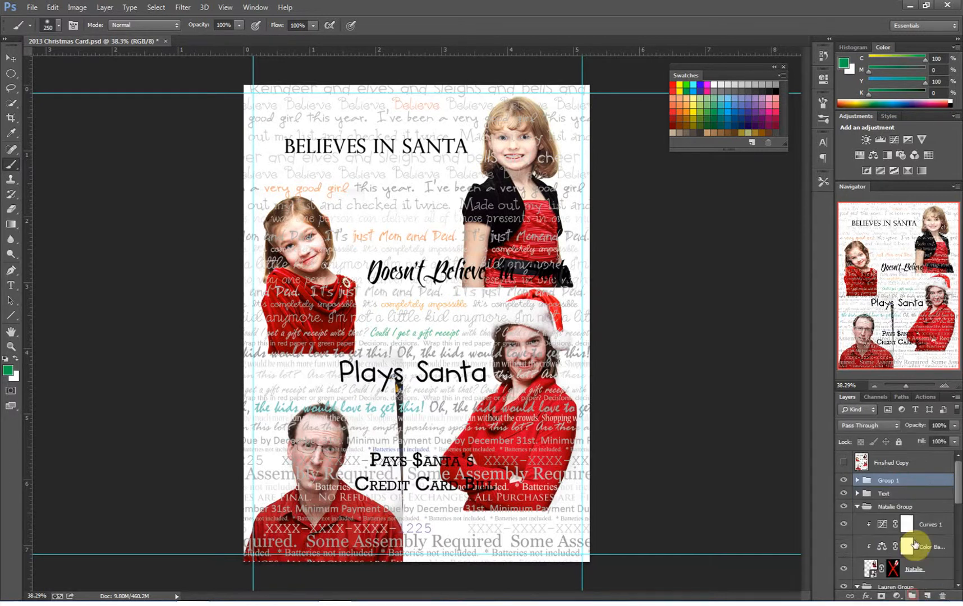
double_click(886, 481)
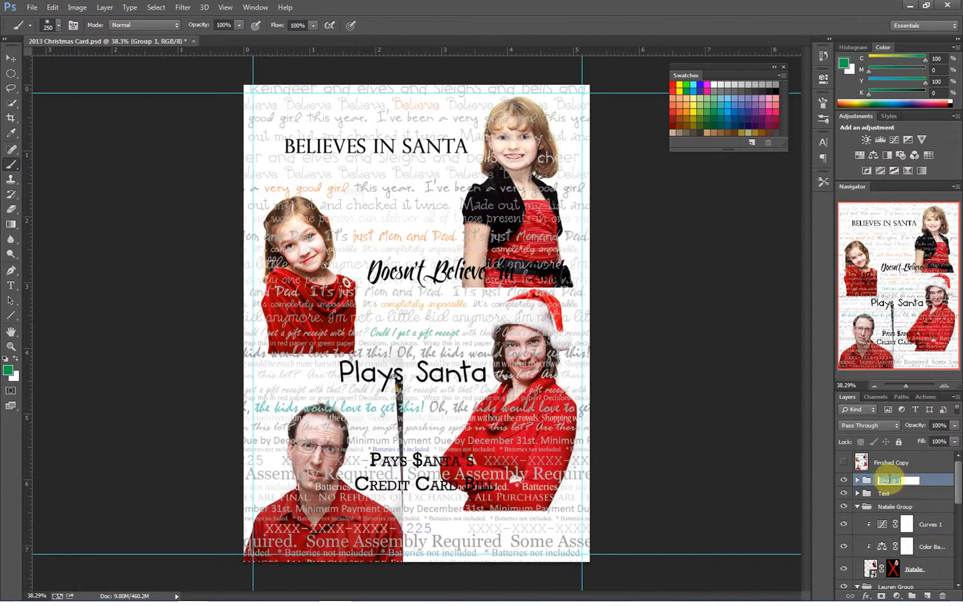
type("Final Text Item")
key("Return")
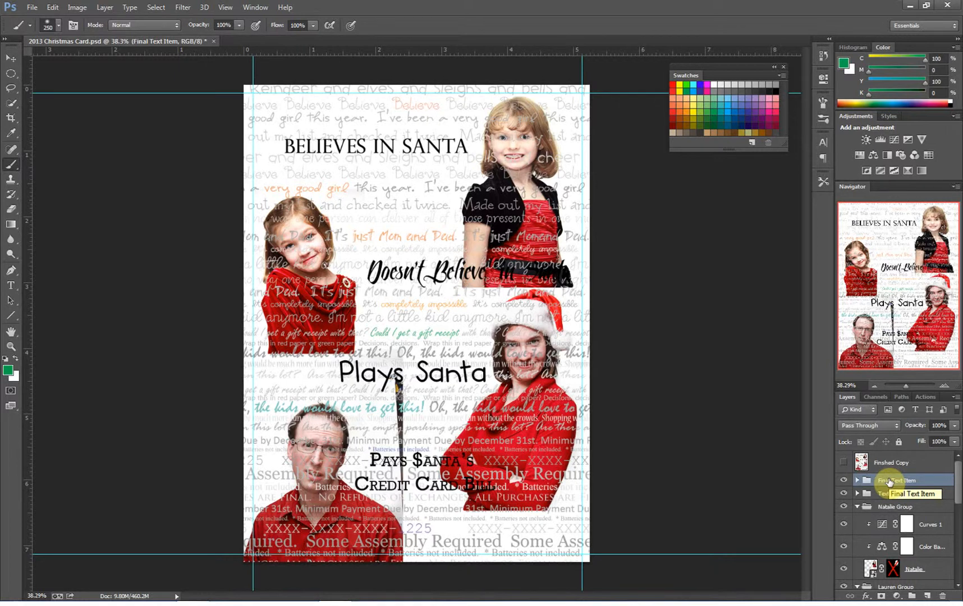
left_click(857, 480)
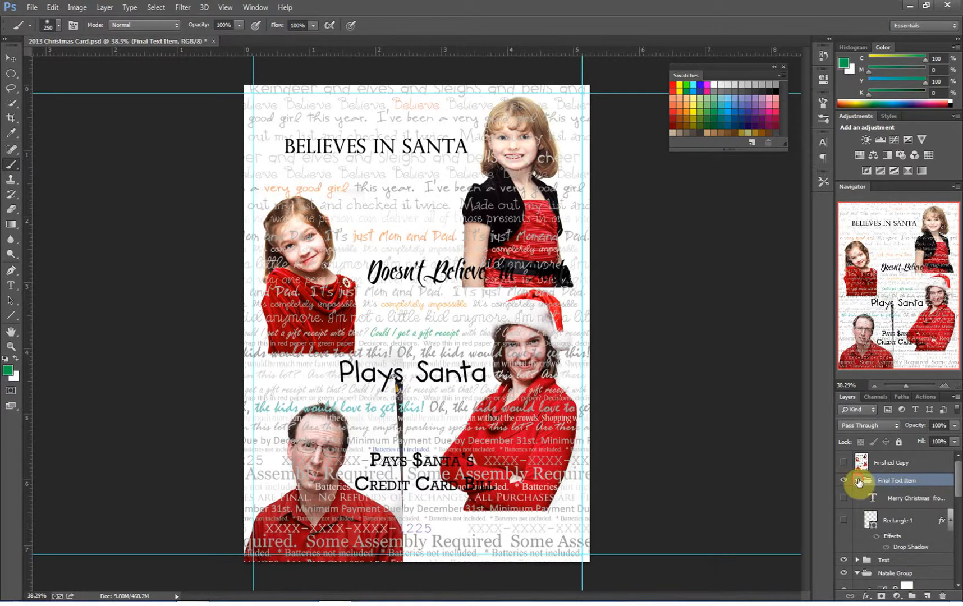
left_click(857, 480)
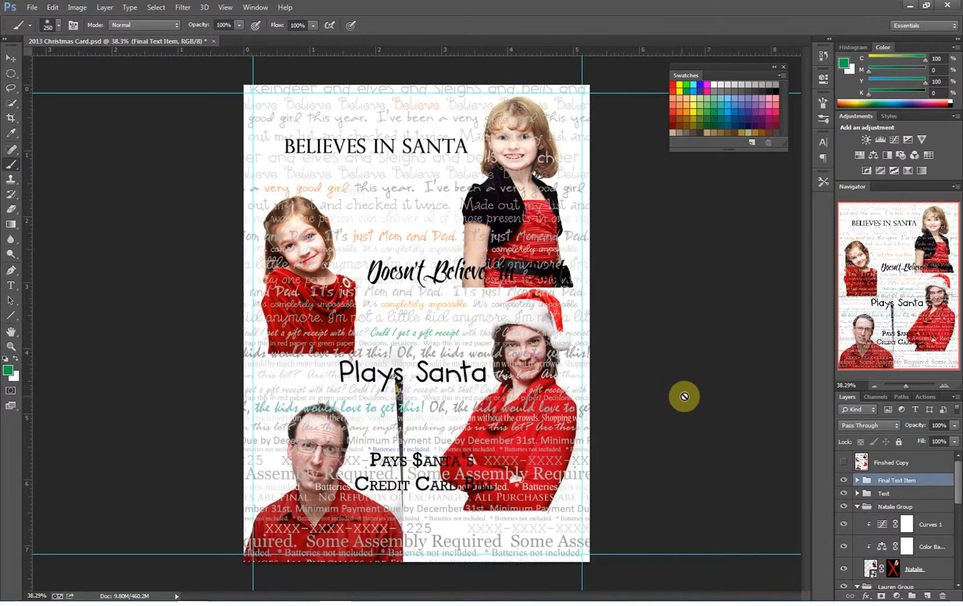
Step: Collapse all four portrait groups in the layer stack
left_click(857, 506)
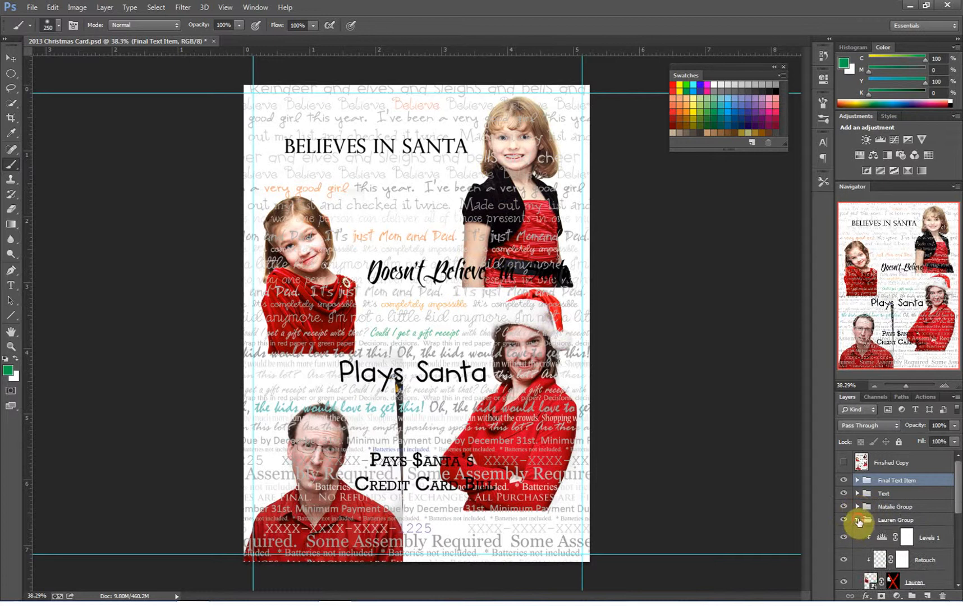
left_click(857, 520)
left_click(857, 532)
left_click(857, 546)
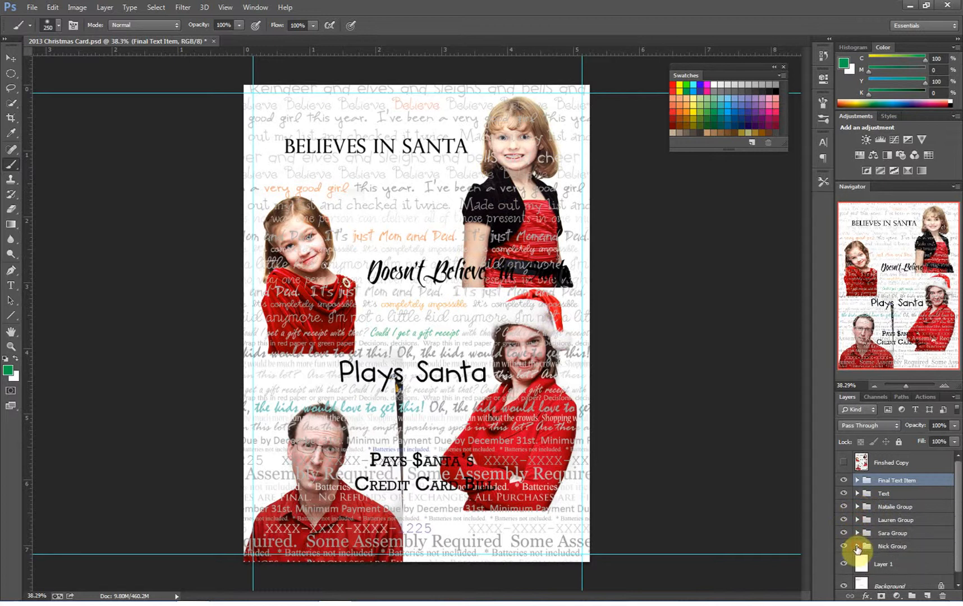
Step: Move the Text group below the four portrait groups, directly above Layer 1
left_click(896, 497)
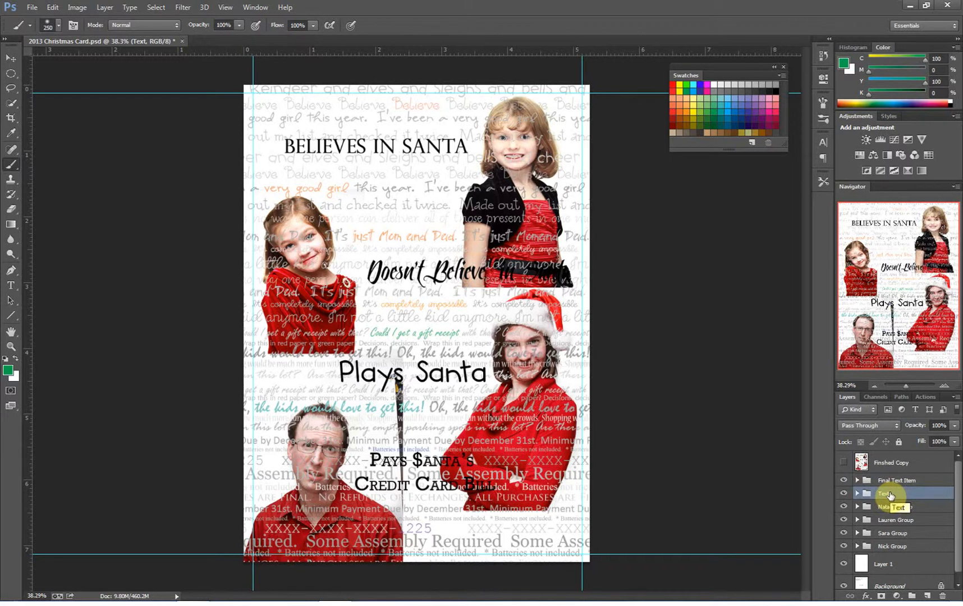
left_click(858, 493)
left_click(859, 493)
left_click_drag(885, 498, 884, 553)
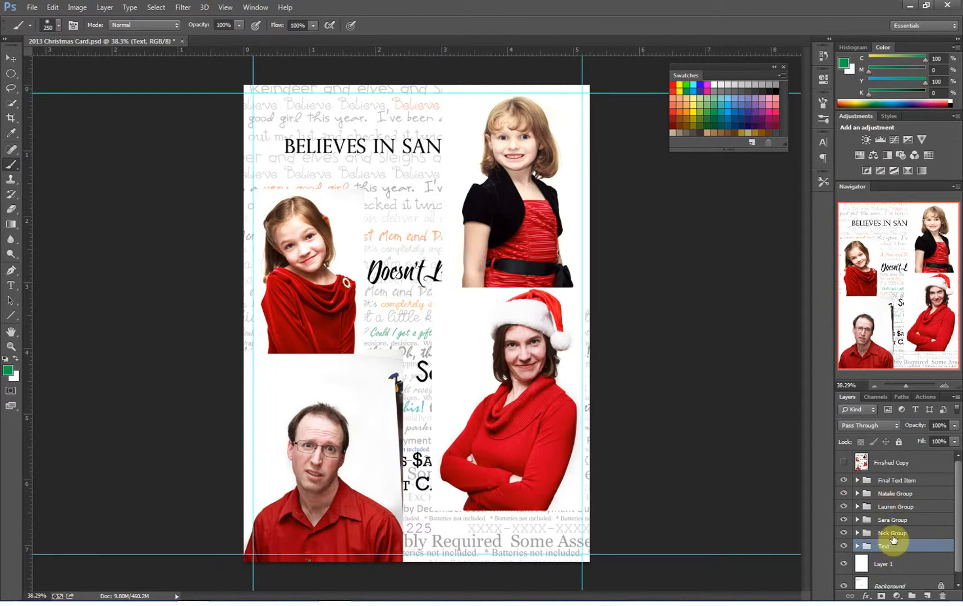
Step: Step through the four portrait groups above the Text group and bring up the Quick Selection and Magic Wand tool choices
left_click(892, 533)
left_click(894, 520)
left_click(893, 507)
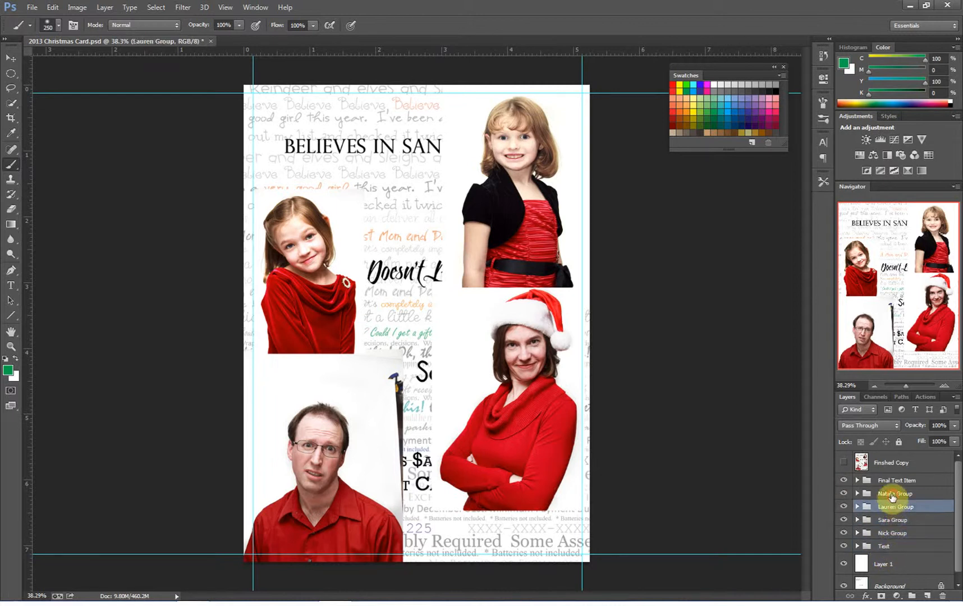
left_click(891, 495)
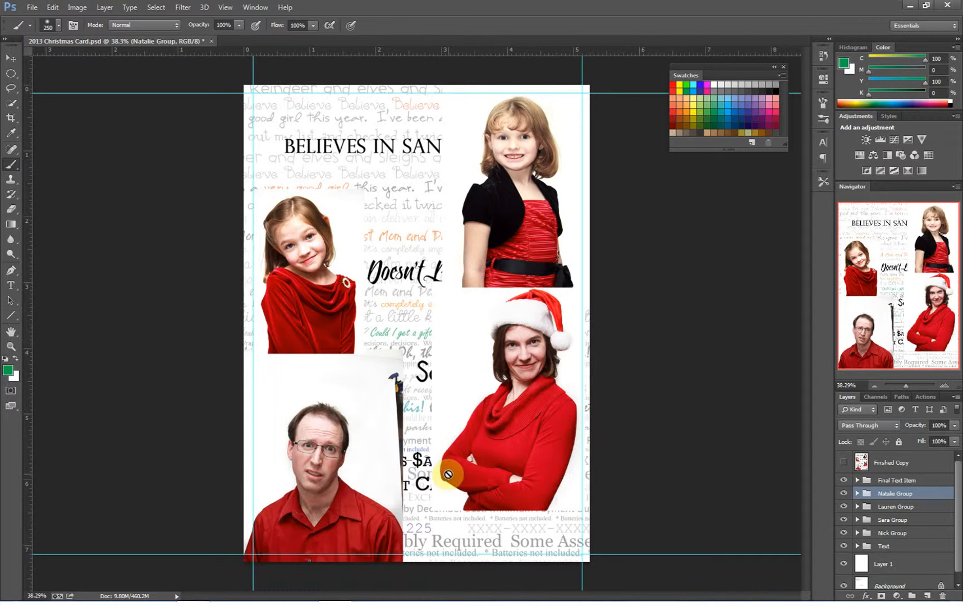
left_click(9, 110)
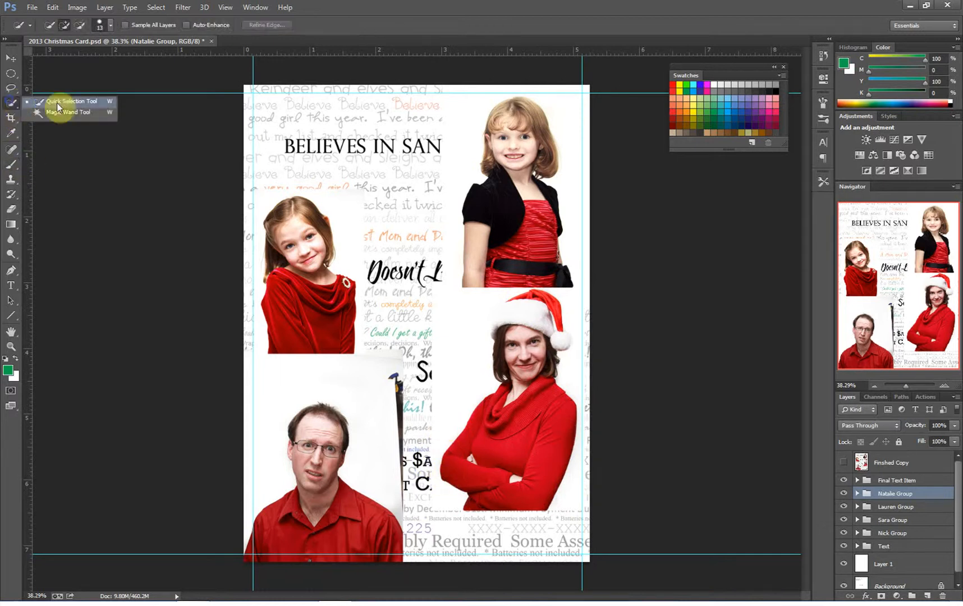
Step: Try a Quick Selection with brush size 40 on the white backdrop beside the Santa-hat portrait, and clear it
left_click(60, 103)
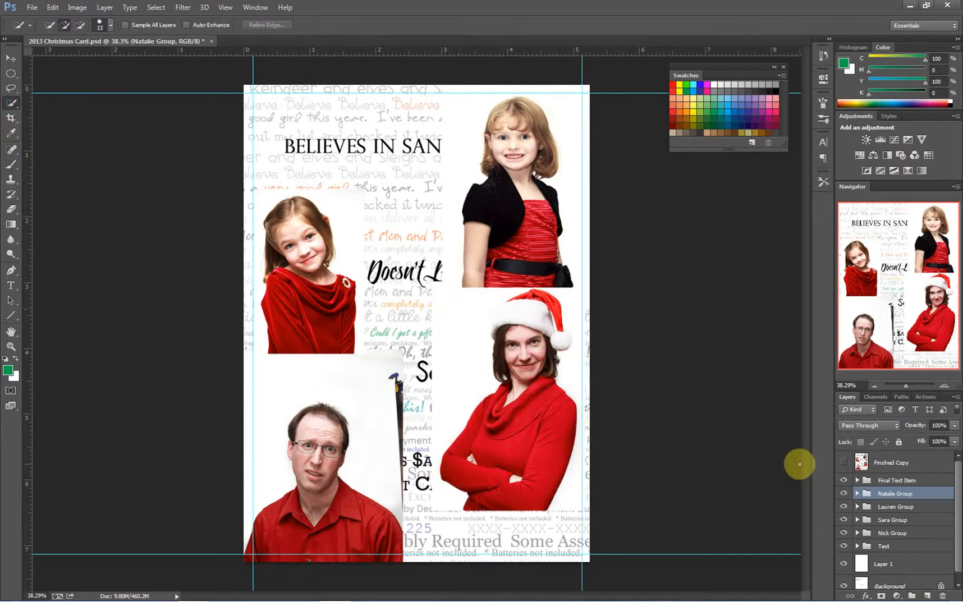
left_click(887, 519)
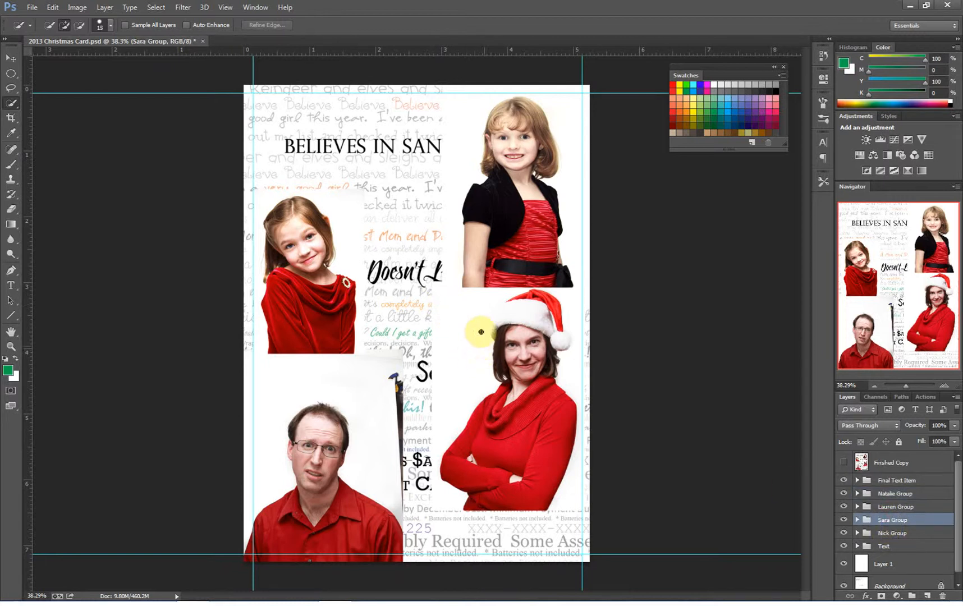
key("bracketright")
key("bracketright")
key("bracketright")
mouse_move(456, 315)
left_mouse_down()
mouse_move(481, 381)
mouse_move(487, 371)
left_mouse_up()
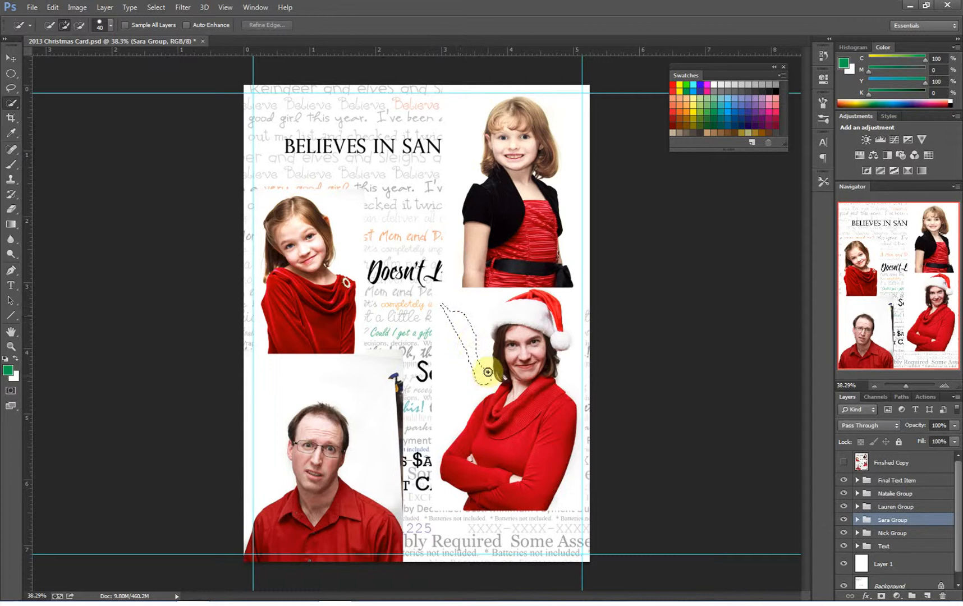
key("ctrl+d")
Step: Try a larger Quick Selection stroke with brush size 300 over the Santa-hat portrait's backdrop, and deselect it
key("bracketright")
key("bracketright")
key("bracketright")
key("bracketright")
key("bracketright")
key("bracketright")
key("bracketright")
key("bracketright")
key("bracketright")
key("bracketright")
key("bracketright")
key("bracketright")
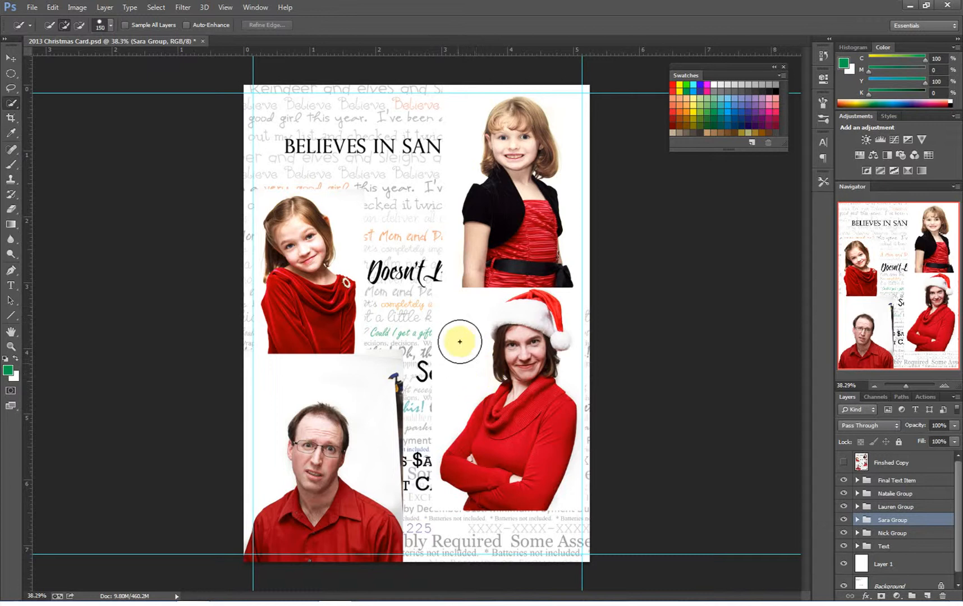
mouse_move(458, 326)
left_mouse_down()
mouse_move(461, 356)
mouse_move(440, 397)
left_mouse_up()
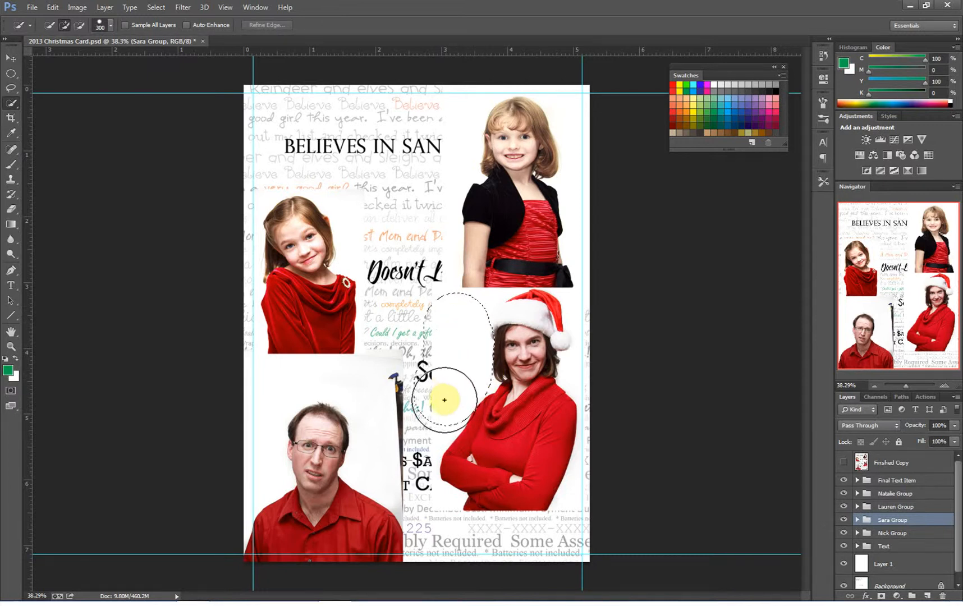
key("ctrl+d")
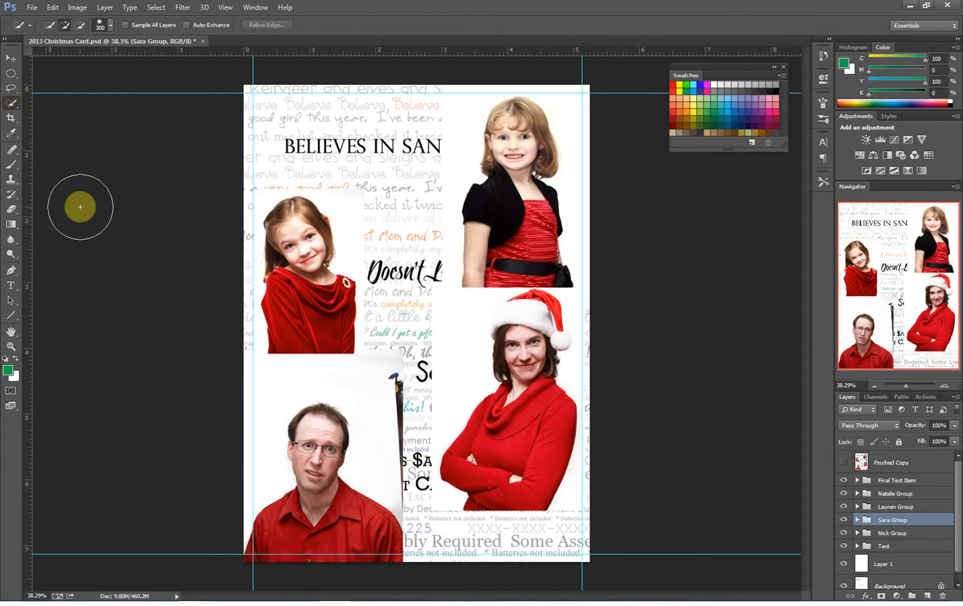
Step: Switch to the Brush tool, expand the Santa-hat portrait's group, and examine the brush's size and hardness settings
left_click(10, 165)
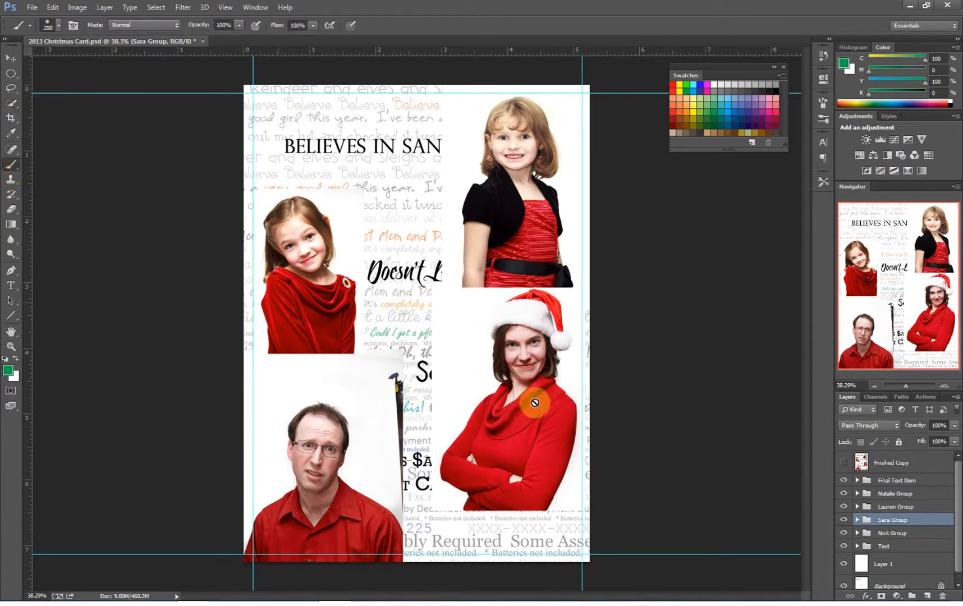
left_click(857, 521)
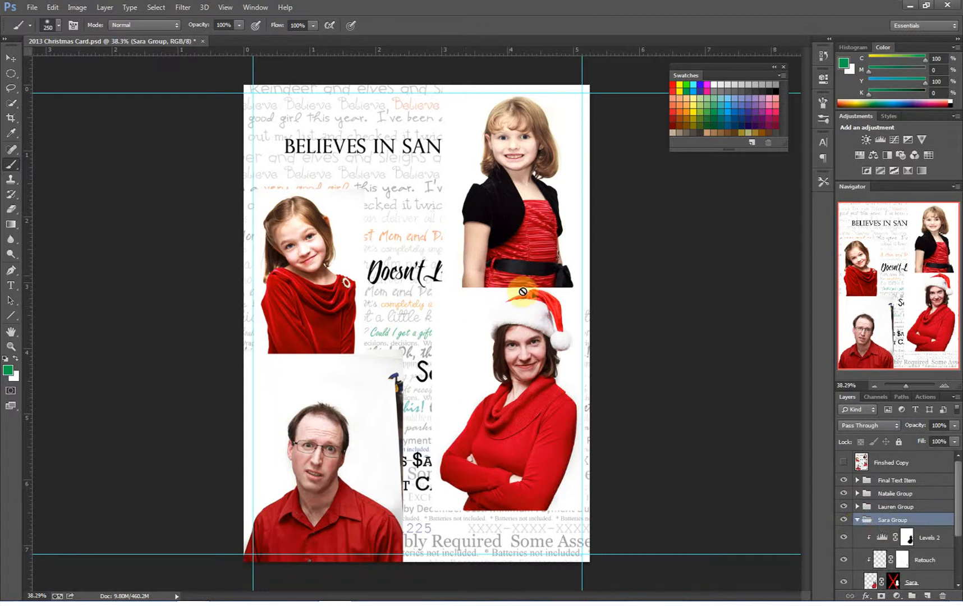
left_click(58, 27)
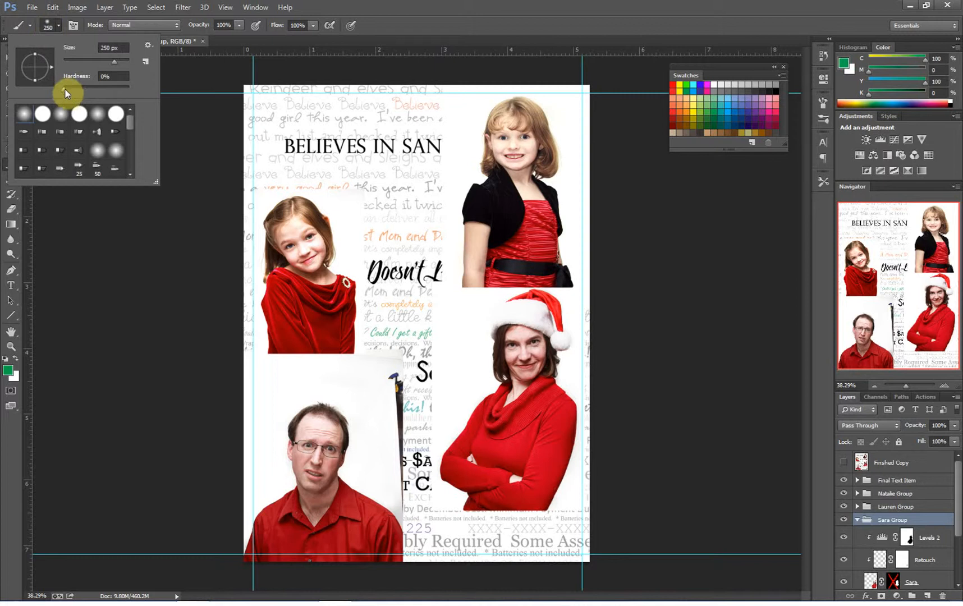
left_click(44, 22)
left_click(45, 23)
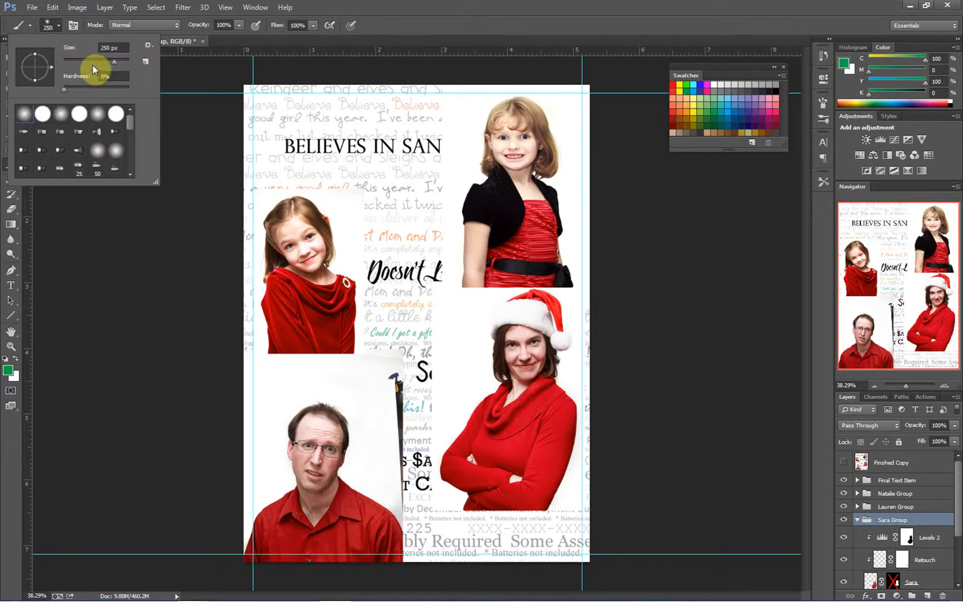
left_click(47, 24)
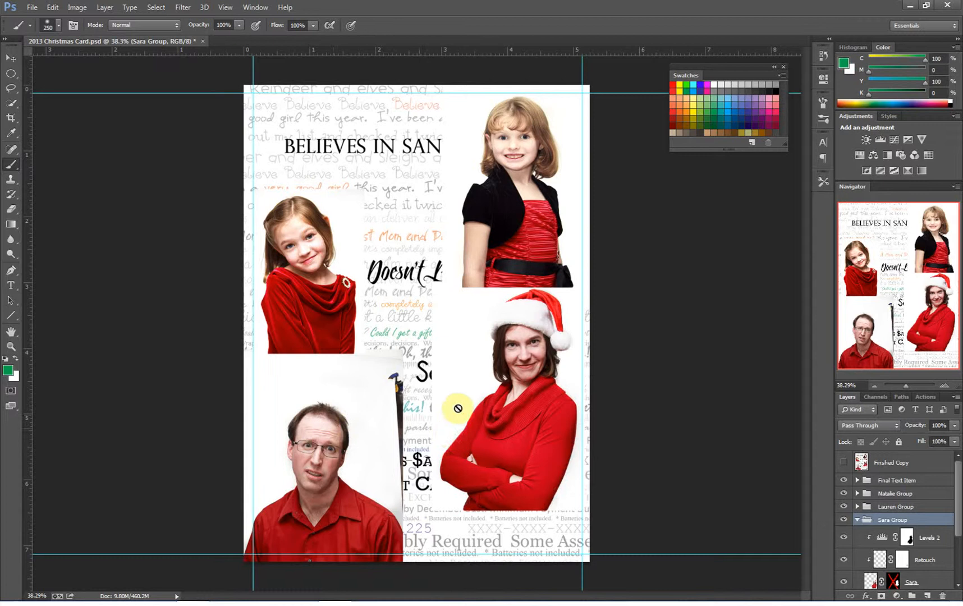
left_click(457, 461)
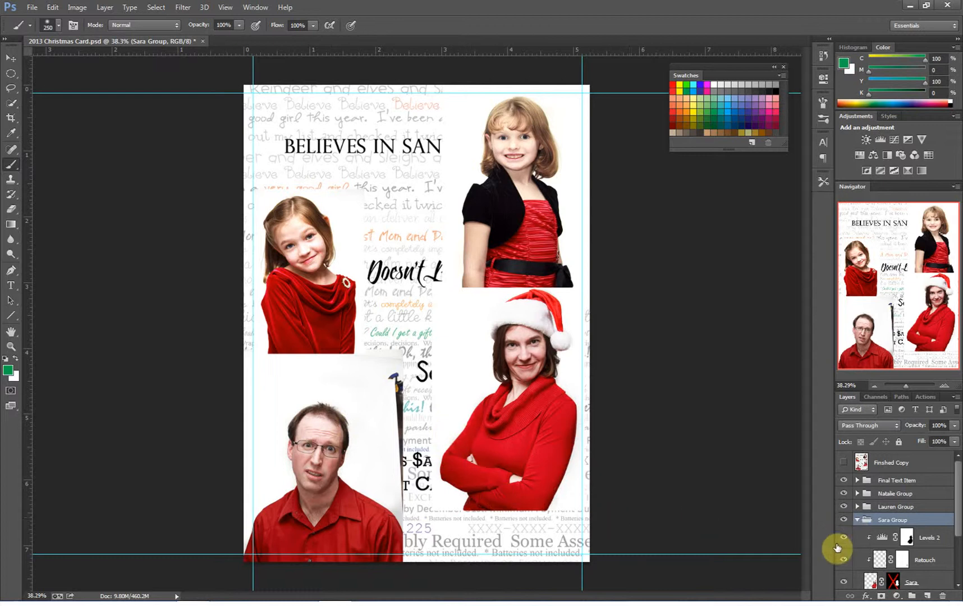
Step: Enable the layer mask on the Santa-hat portrait, view the mask by itself, and return to the card view
scroll(841, 556, "down", 1)
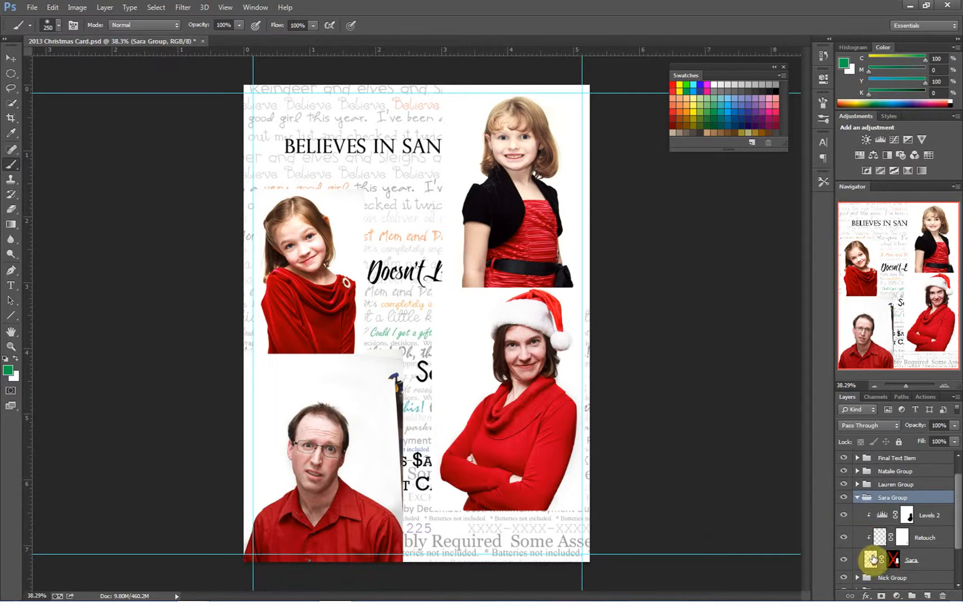
left_click(894, 559)
left_click(894, 560, "alt")
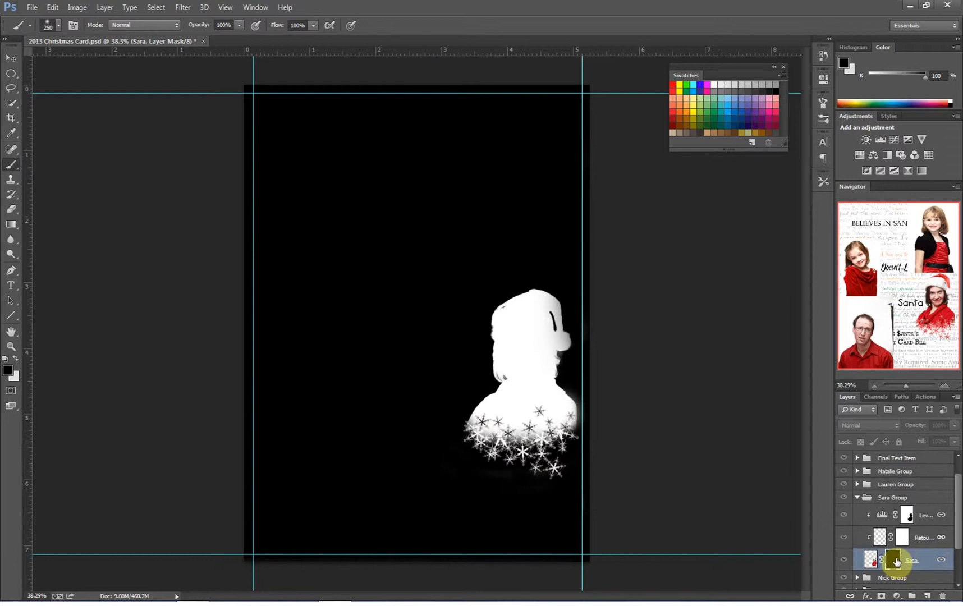
left_click(870, 560)
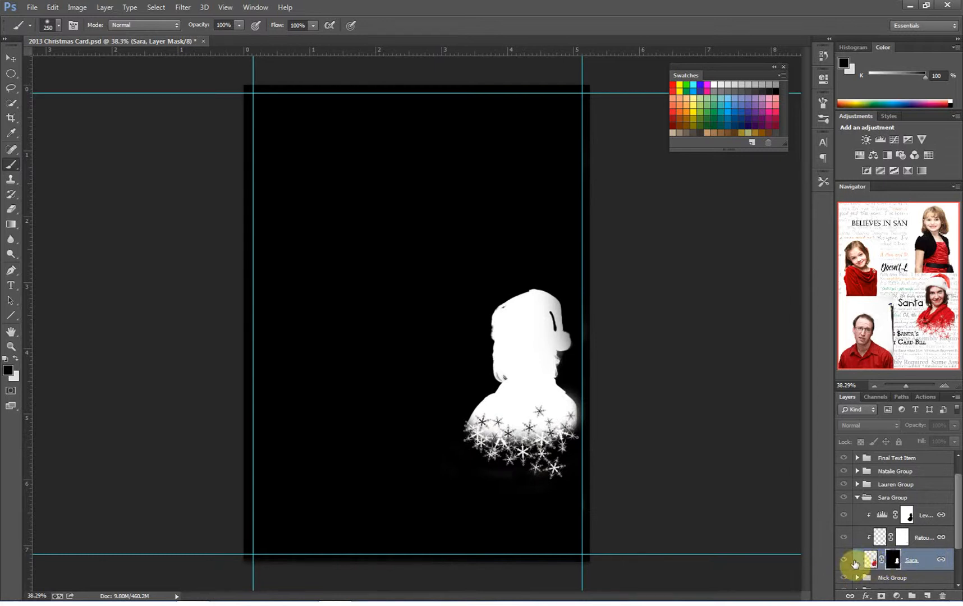
left_click(891, 560, "alt")
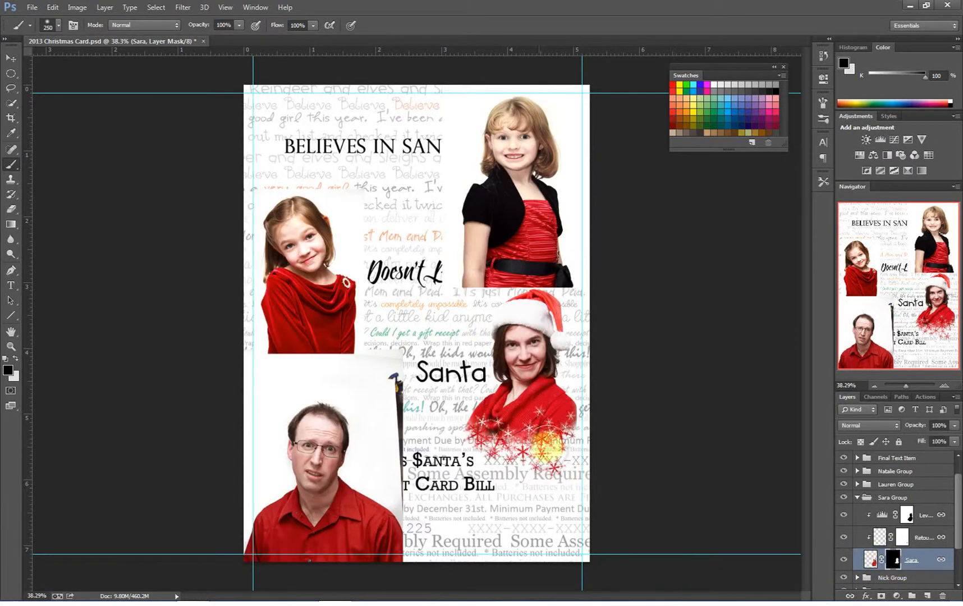
Step: Compare the Santa-hat portrait with its layer mask off and on, and collapse its group
left_click(893, 559, "shift")
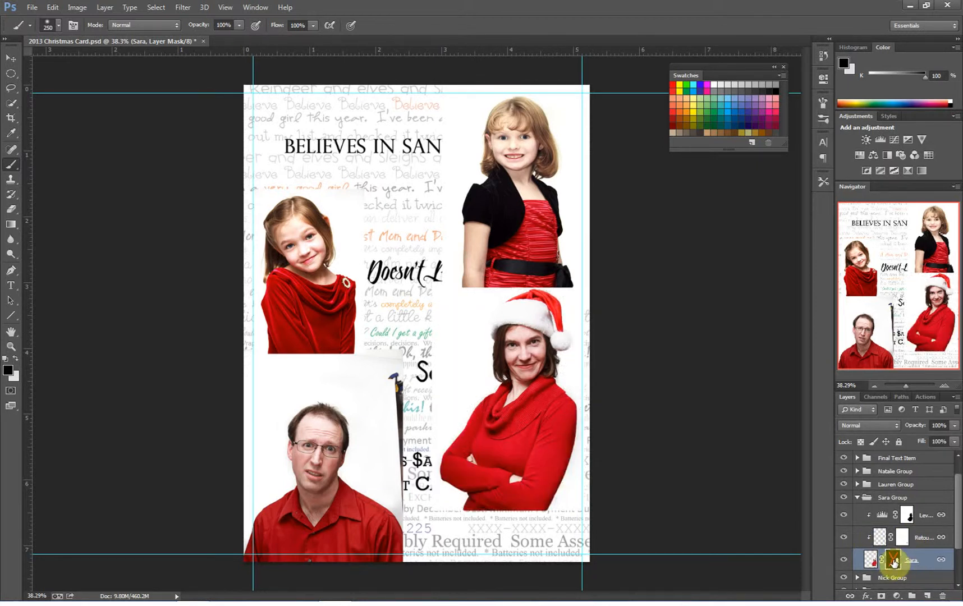
left_click(893, 562, "shift")
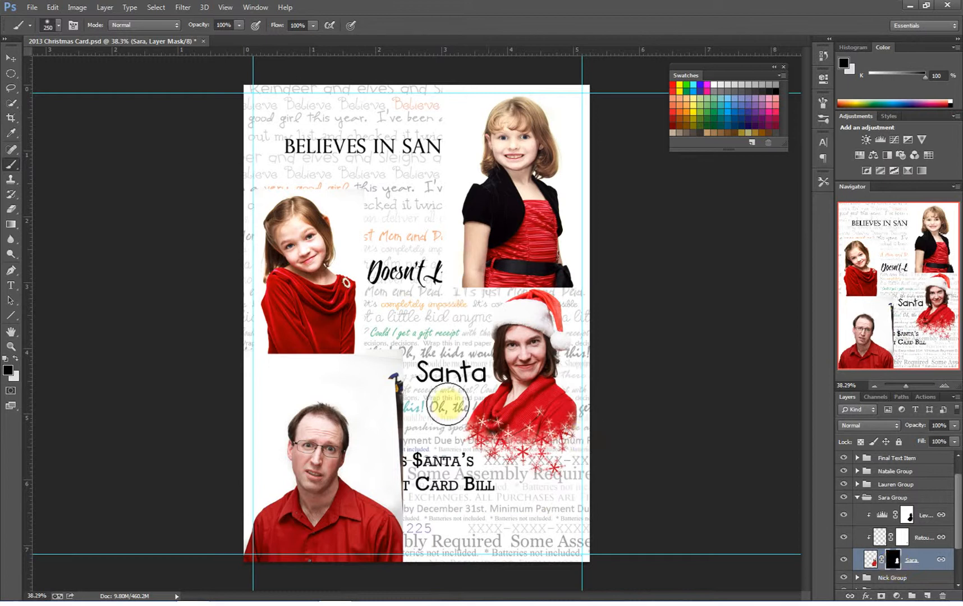
left_click(857, 498)
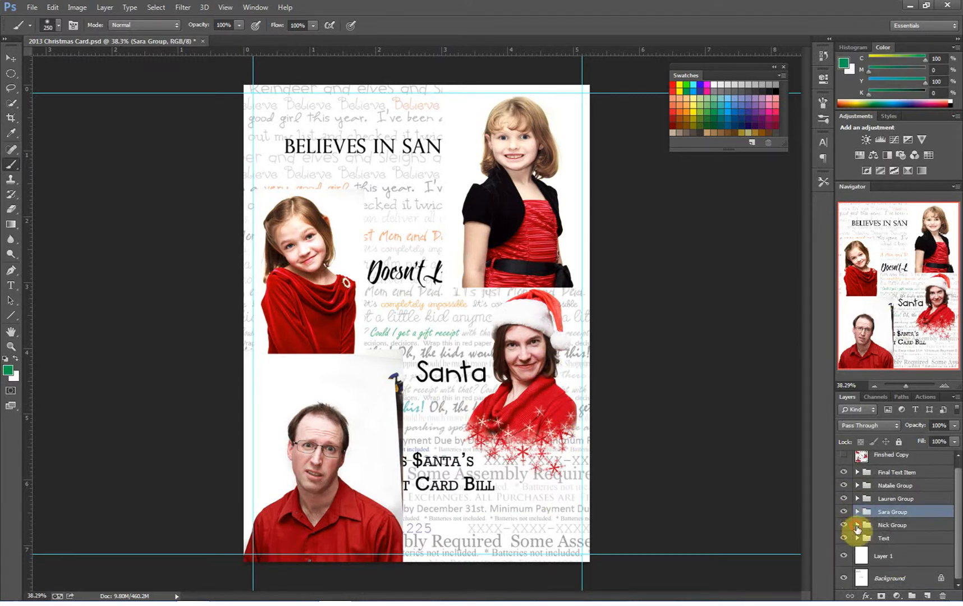
Step: Expand the groups of the man and the two girls and enable the layer mask on each portrait
left_click(856, 525)
left_click(892, 542, "shift")
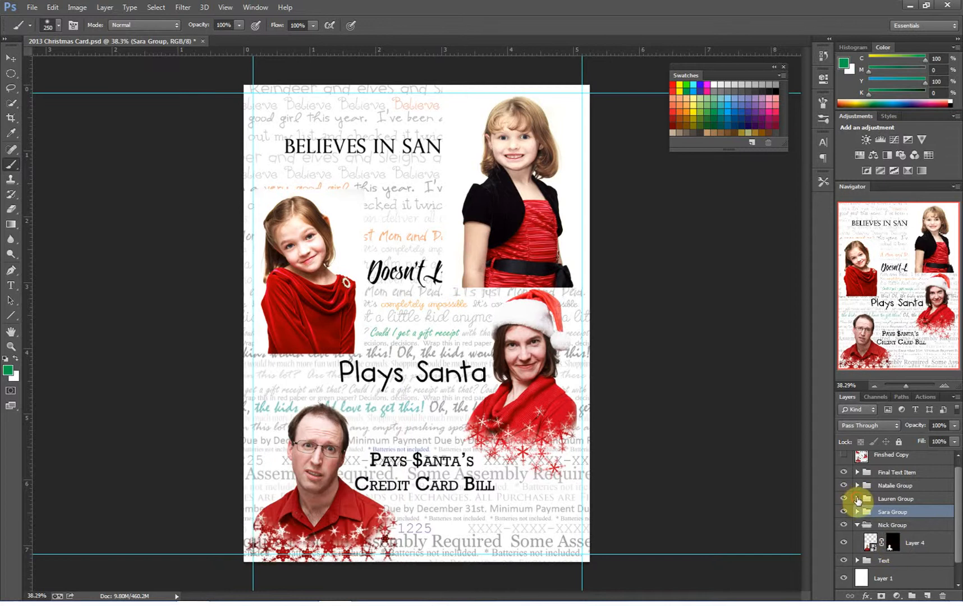
left_click(856, 498)
left_click(892, 560, "shift")
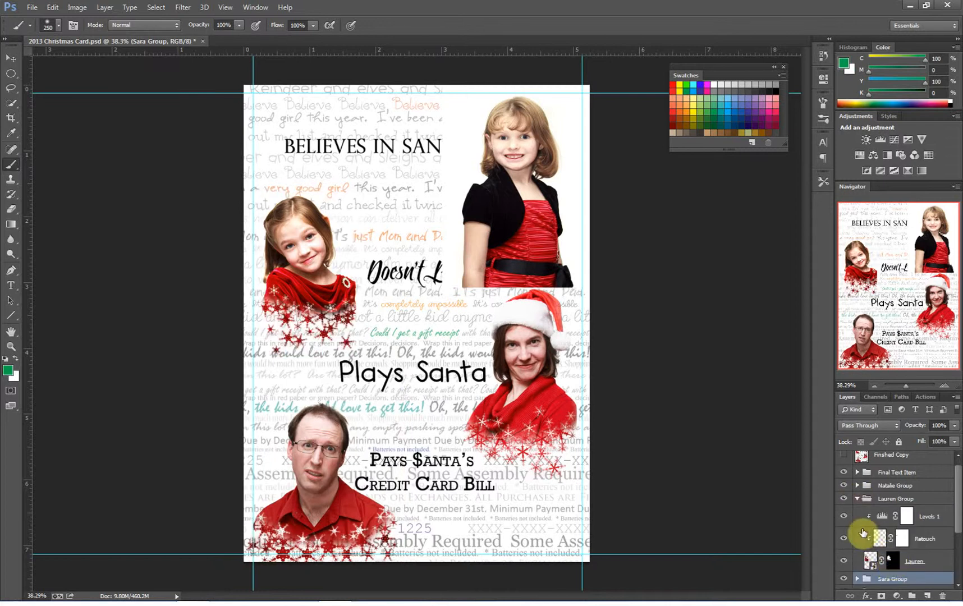
left_click(856, 485)
left_click(894, 548, "shift")
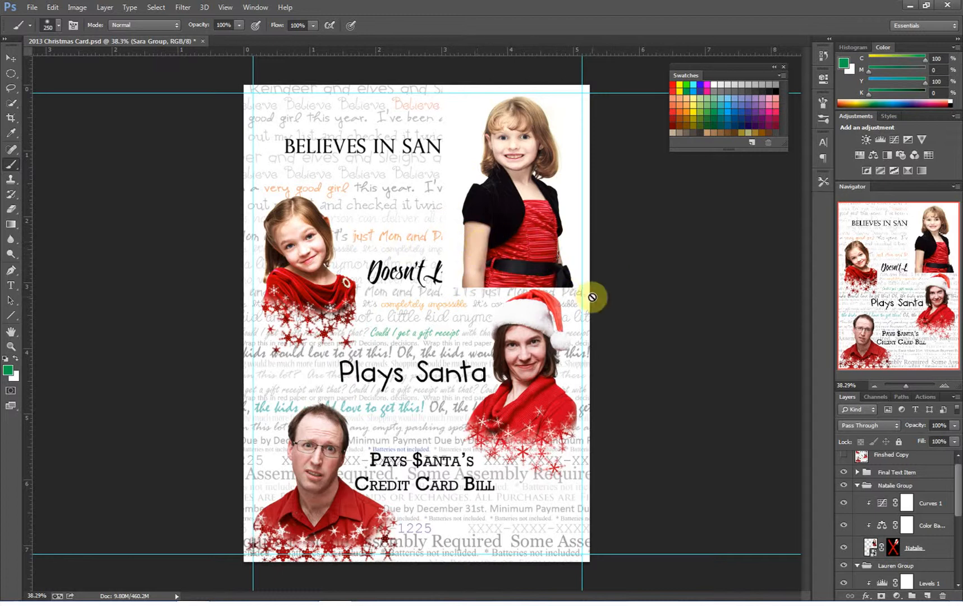
left_click(893, 551, "shift")
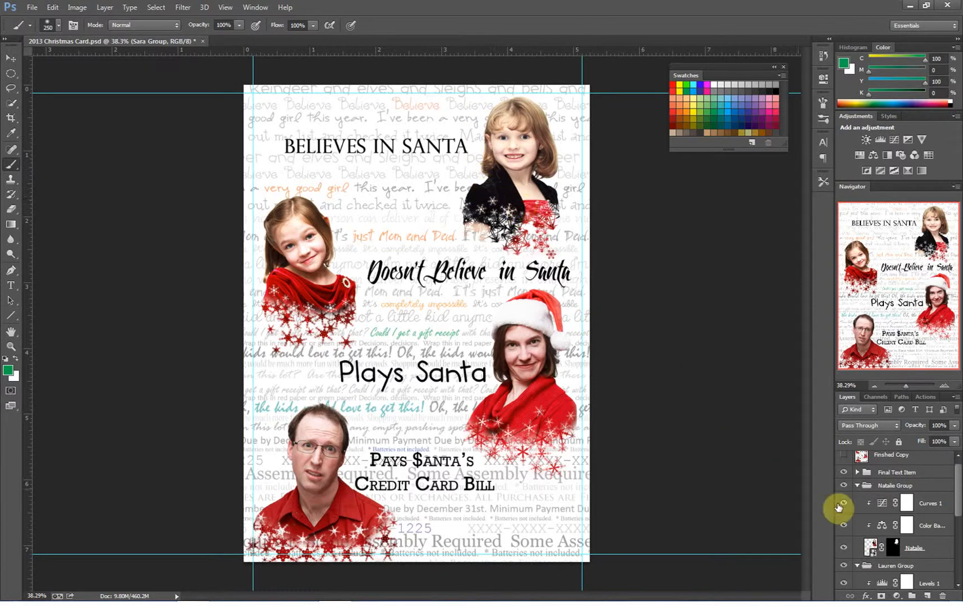
Step: Collapse the portrait groups of the two girls and the man
left_click(857, 486)
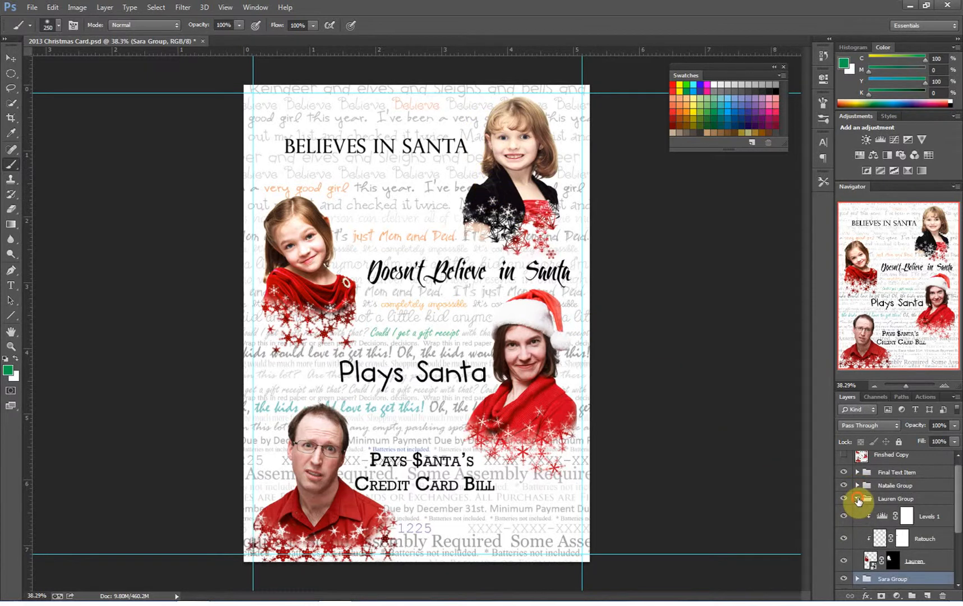
left_click(858, 499)
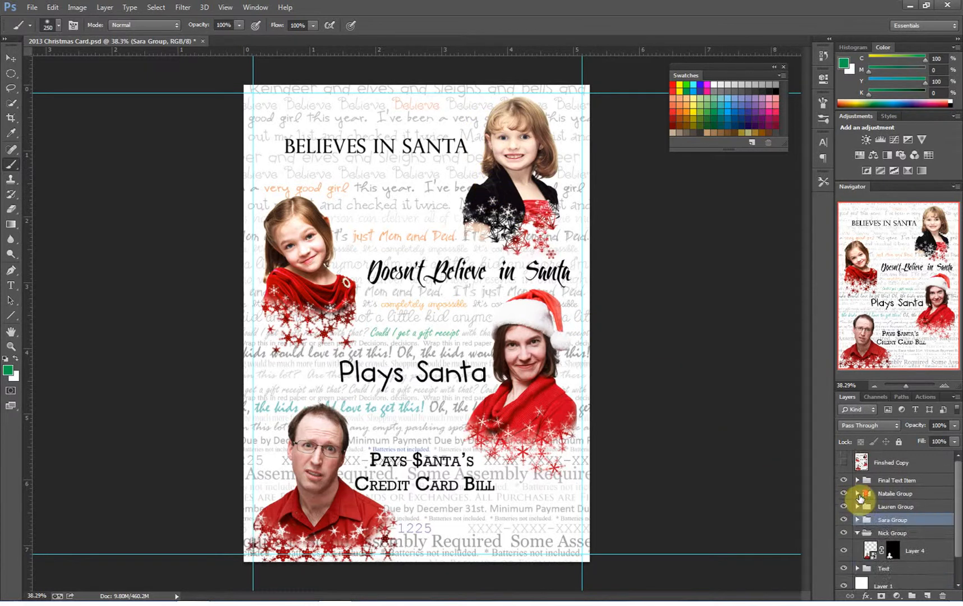
left_click(856, 533)
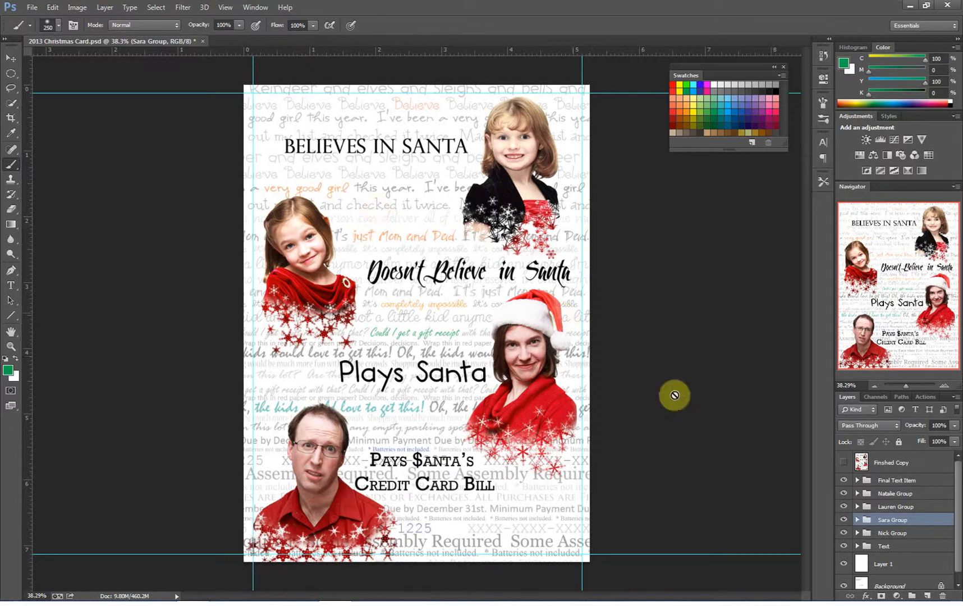
Step: Expand the Text group and hide and show the Believes in Santa layer and the Believes in Santa Text group
left_click(857, 546)
scroll(867, 532, "down", 1)
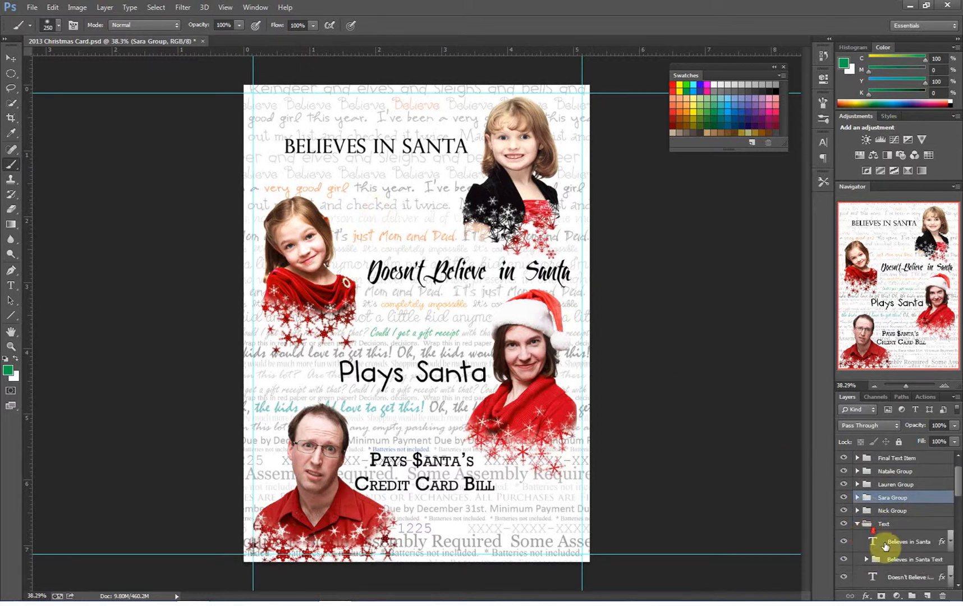
left_click(846, 542)
left_click(846, 542)
left_click(844, 559)
left_click(844, 560)
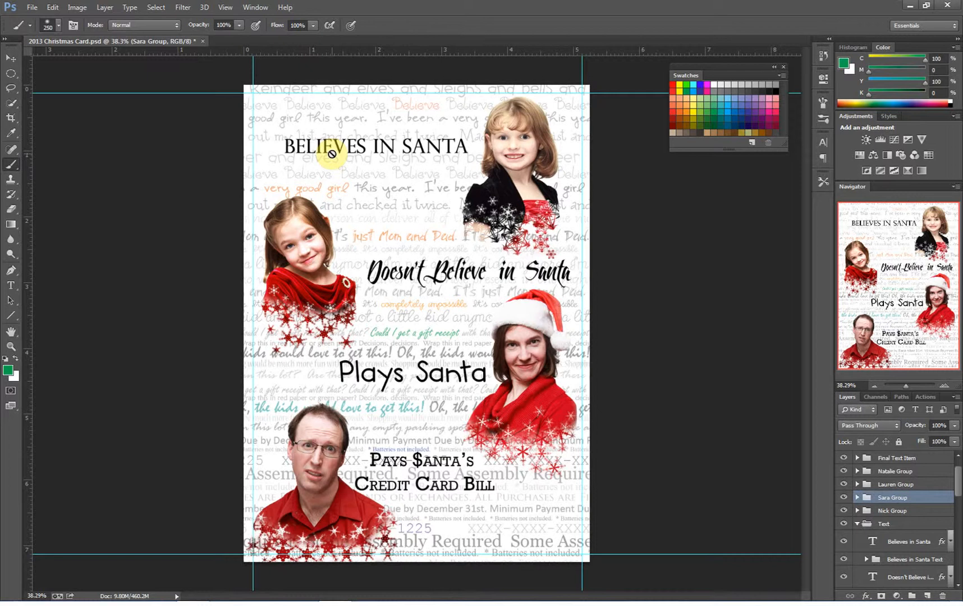
Step: Expand the effects of the Believes in Santa text layer and review the available layer styles
left_click(950, 540)
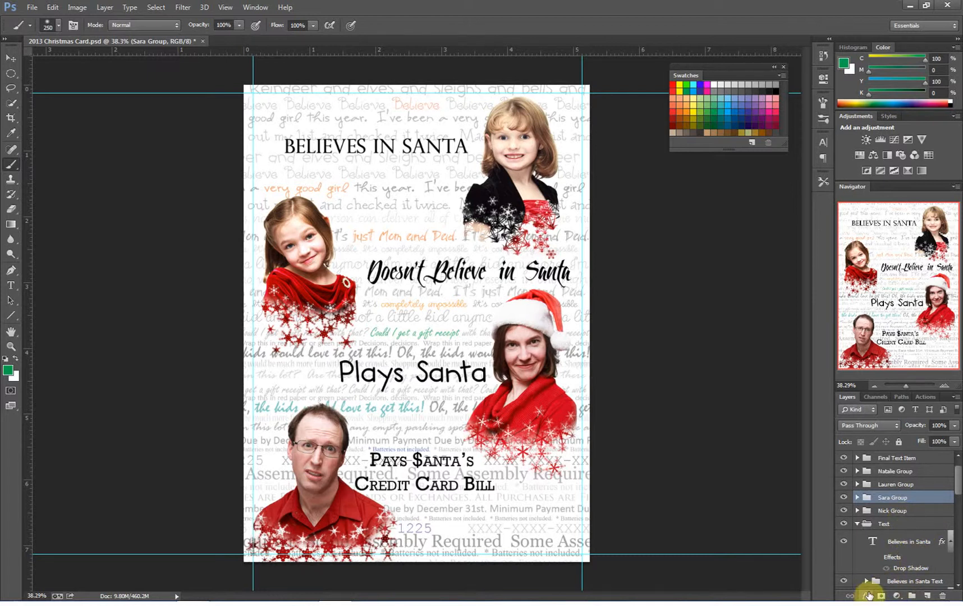
left_click(905, 543)
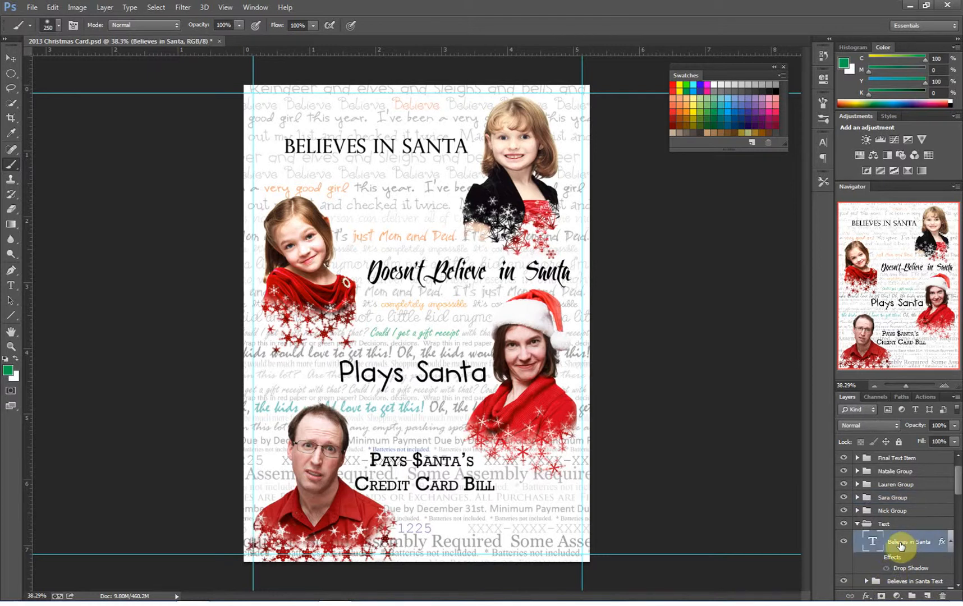
left_click(866, 596)
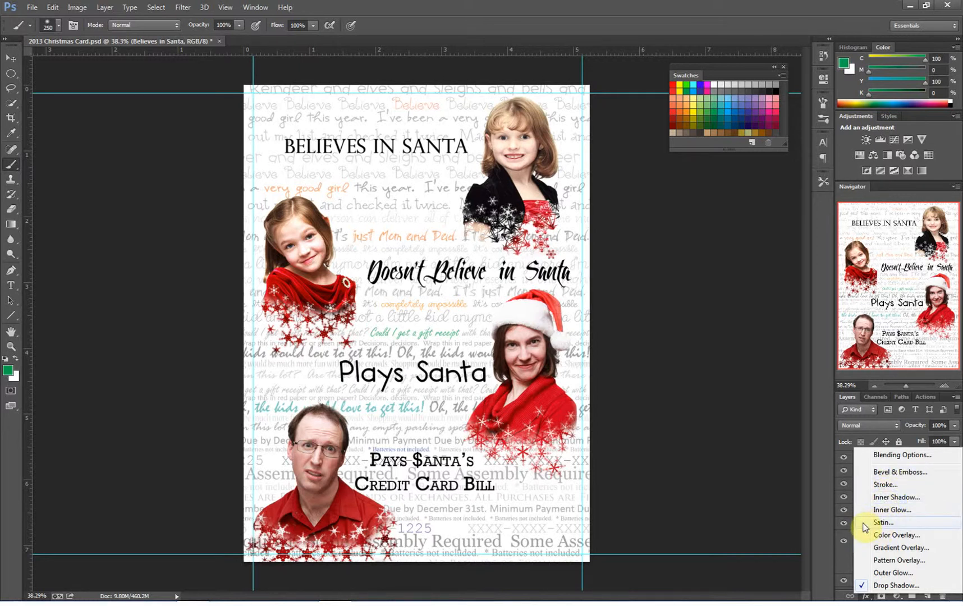
left_click(844, 554)
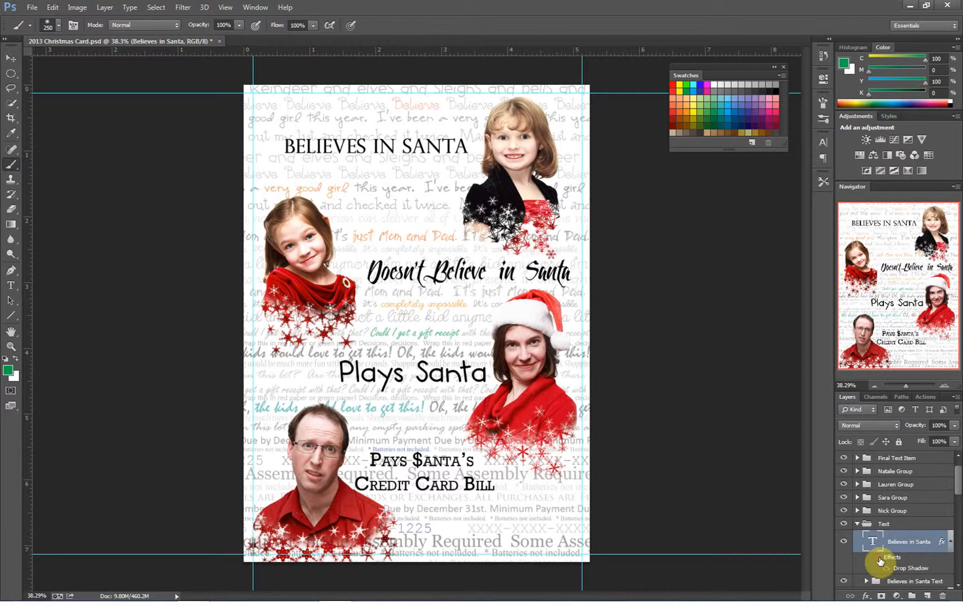
Step: Toggle the Believes in Santa layer's effects to compare them, leaving the effects turned on
left_click(879, 559)
left_click(879, 560)
left_click(879, 559)
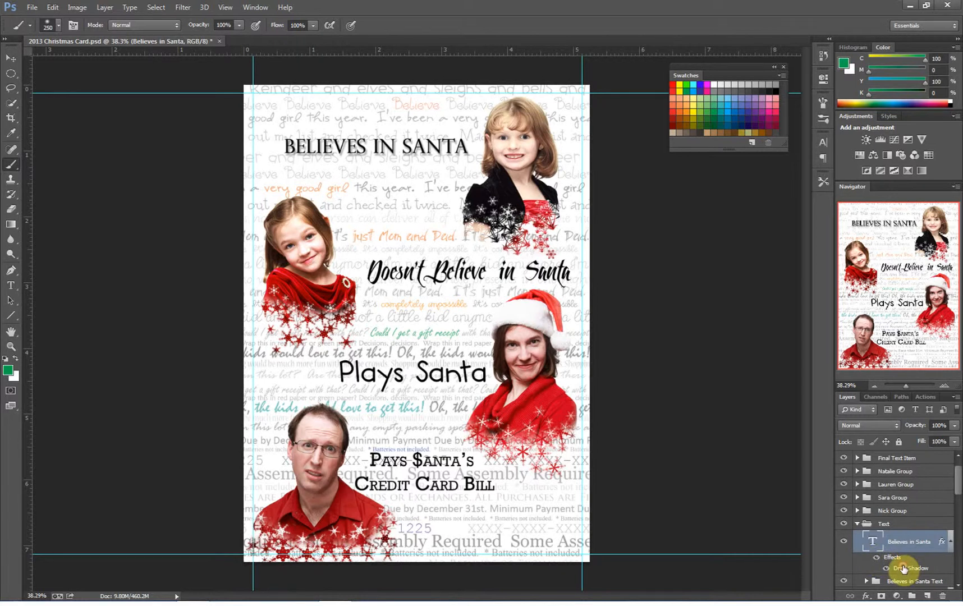
Step: Try a heavier drop shadow on the Believes in Santa text with 48% opacity, 39 px distance and 43% spread, and cancel the changes
double_click(903, 568)
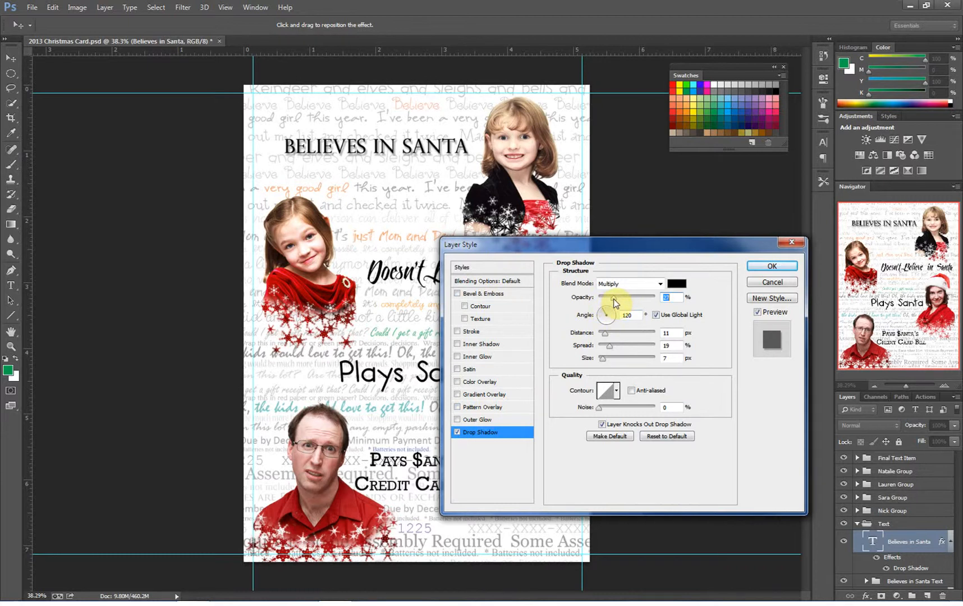
mouse_move(612, 301)
left_mouse_down()
mouse_move(634, 300)
mouse_move(614, 300)
mouse_move(625, 299)
left_mouse_up()
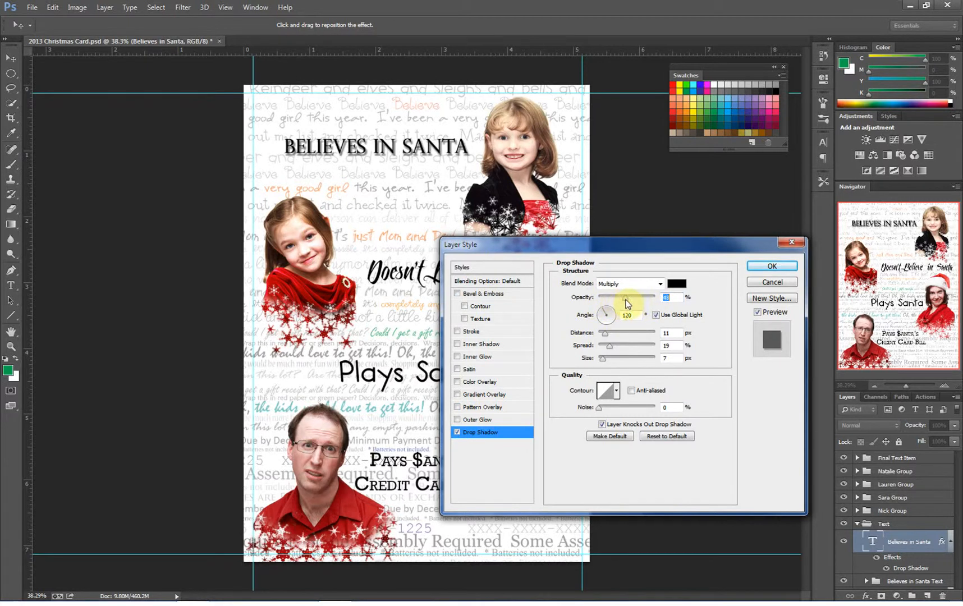
left_click_drag(605, 335, 606, 359)
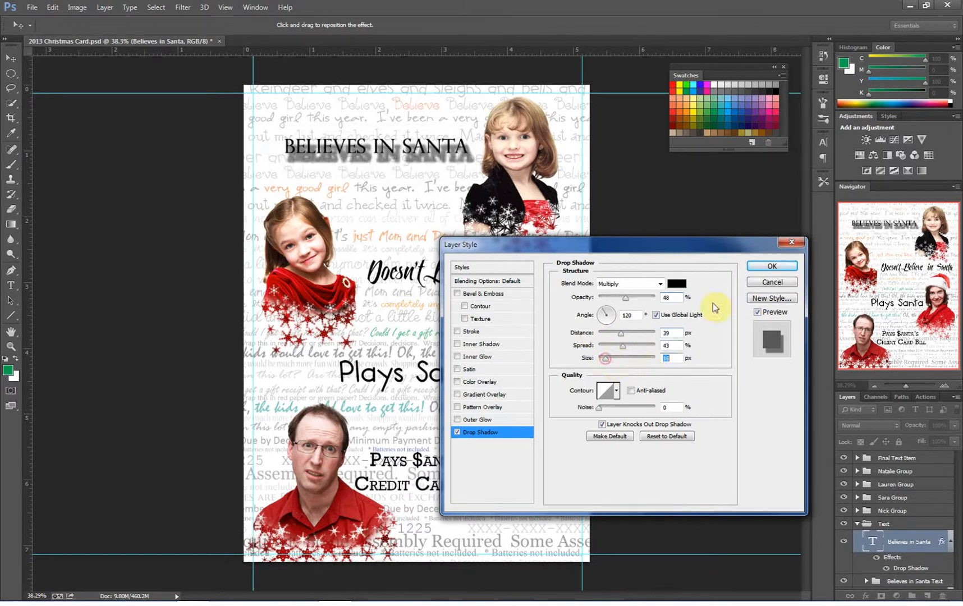
left_click(772, 282)
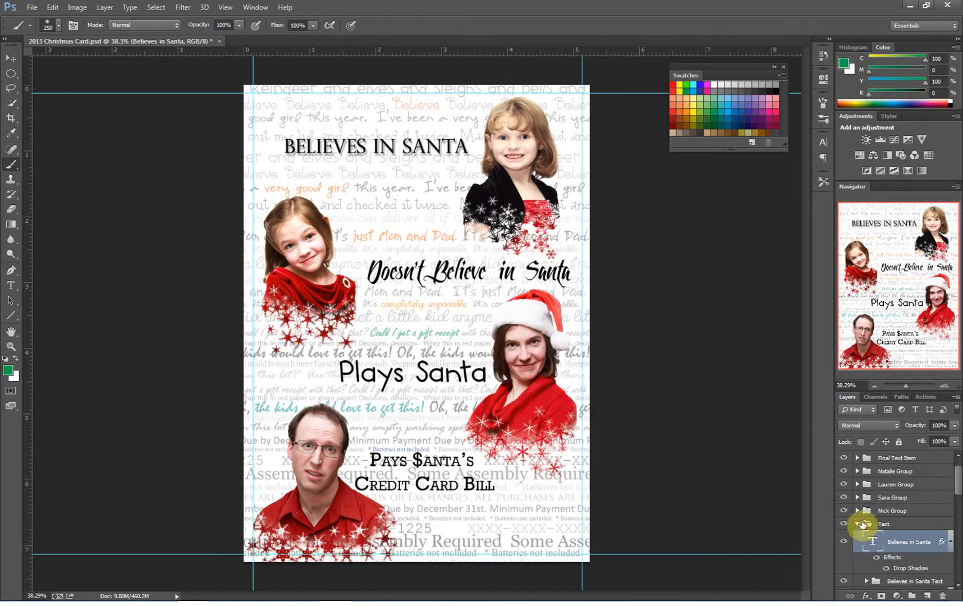
Step: Expand the effects of the Doesn't Believe in Santa and Plays Santa text layers and turn on their drop shadows
scroll(874, 535, "down", 1)
scroll(875, 535, "down", 2)
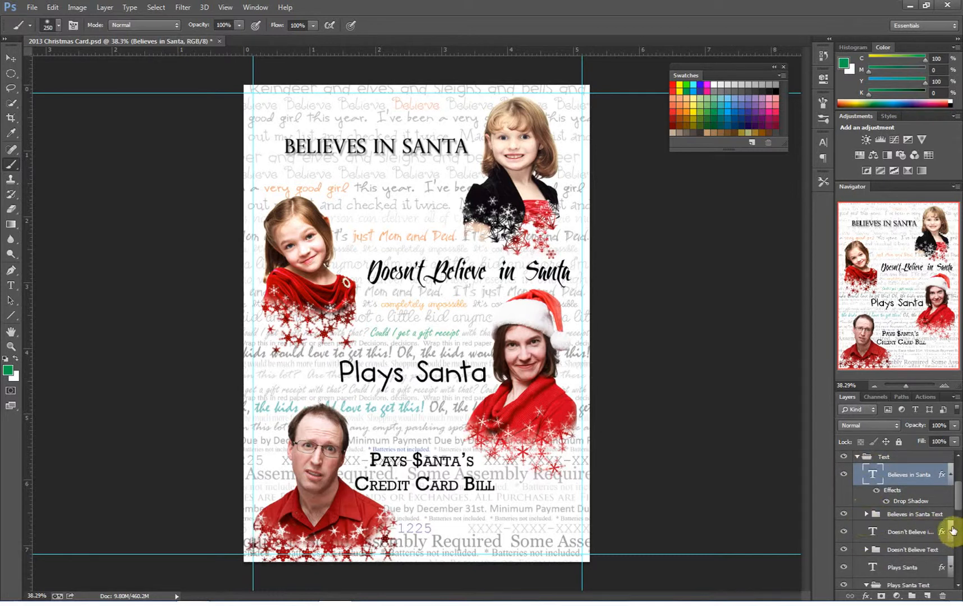
left_click(949, 532)
left_click(882, 550)
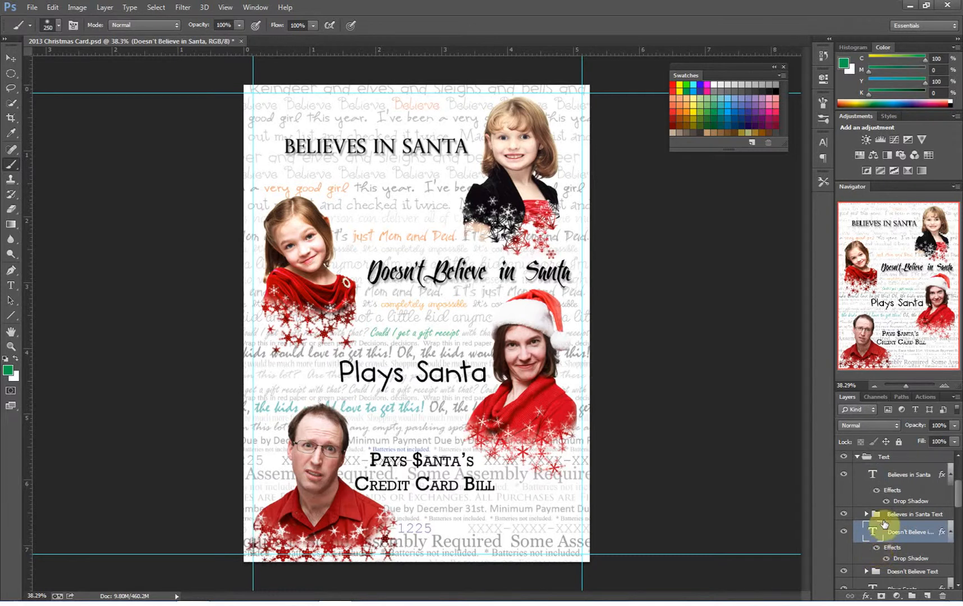
scroll(883, 539, "down", 2)
left_click(951, 523)
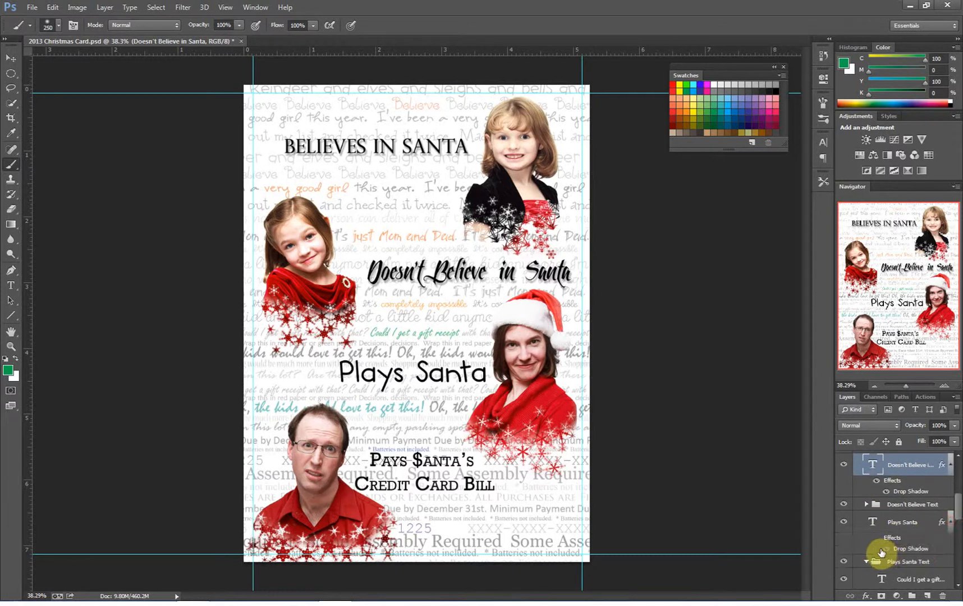
scroll(884, 539, "down", 2)
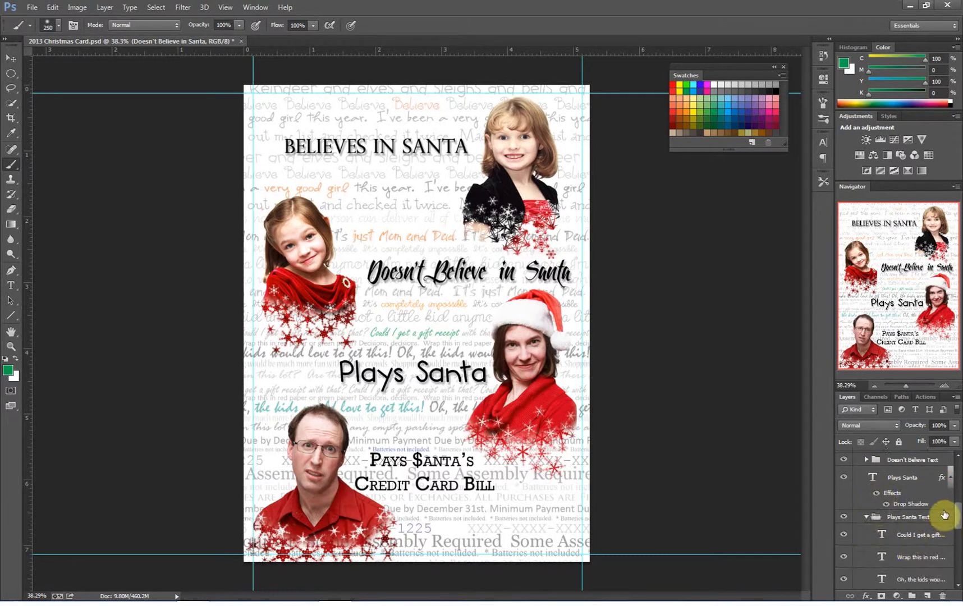
Step: Collapse the Plays Santa Text group and turn on the drop shadow of the Pays $anta's Credit Card Bill text layer
scroll(888, 525, "down", 1)
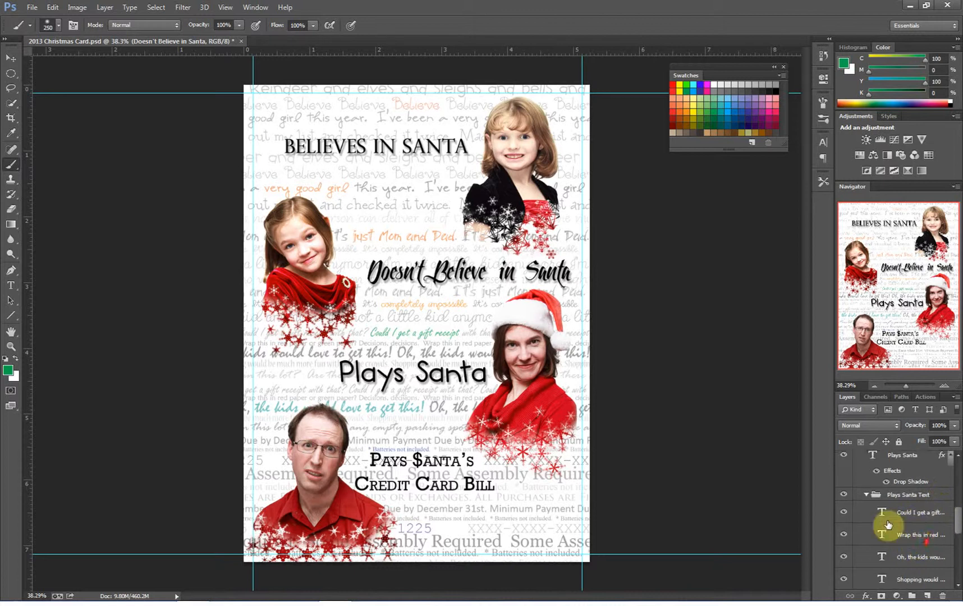
left_click(866, 494)
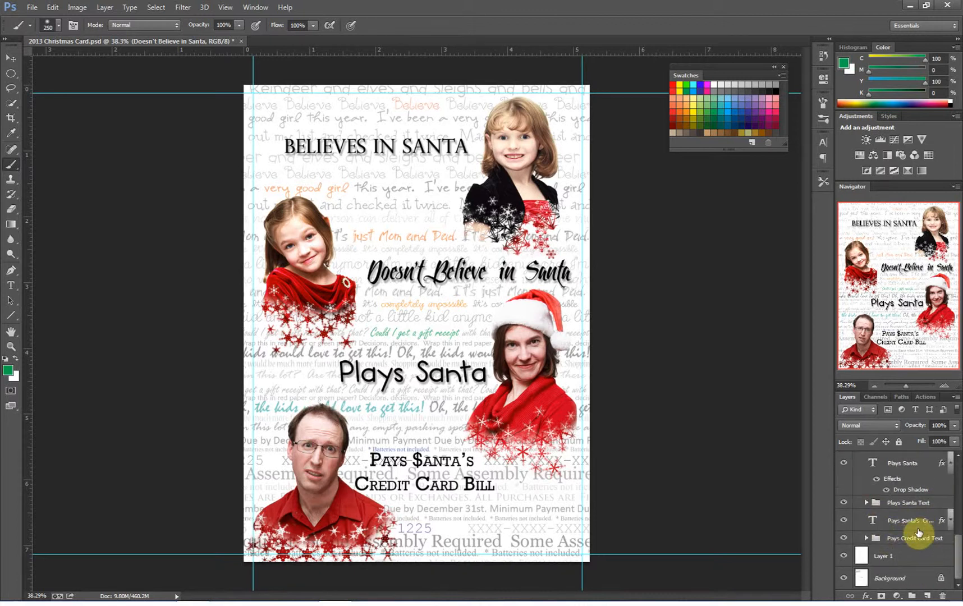
left_click(950, 521)
left_click(878, 537)
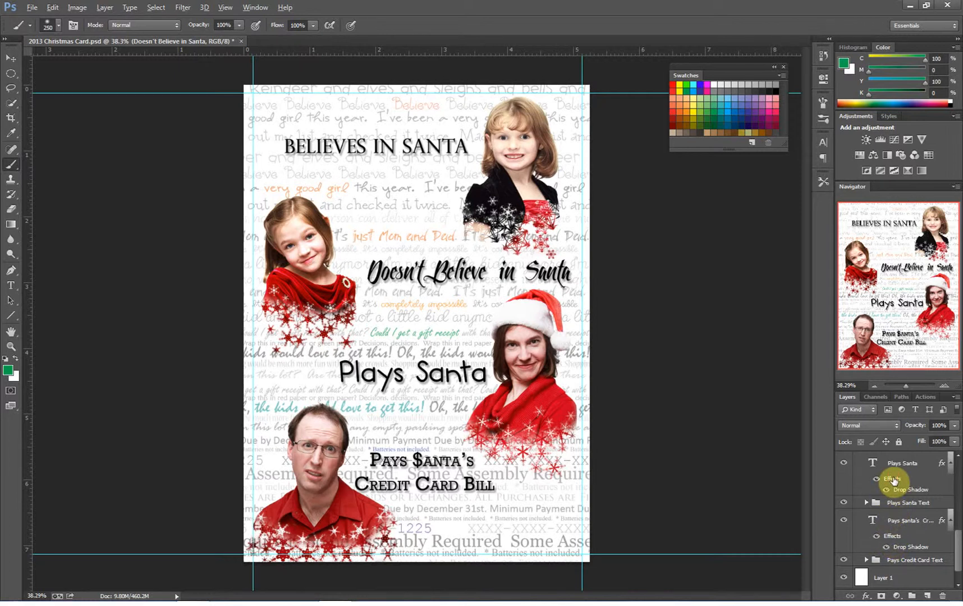
left_click_drag(893, 481, 897, 537)
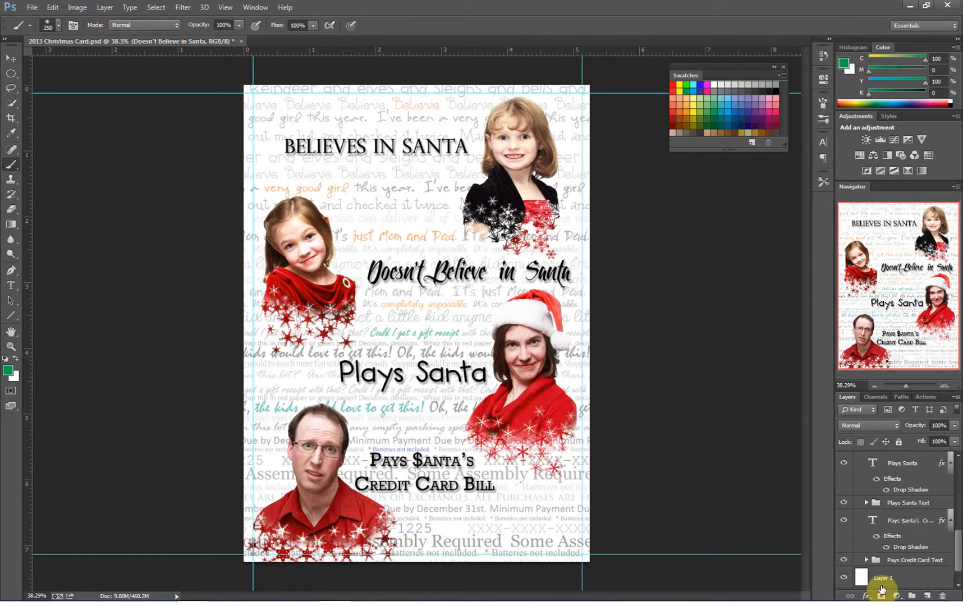
Step: Collapse the Text group that holds the headlines and their background phrases
scroll(946, 533, "up", 3)
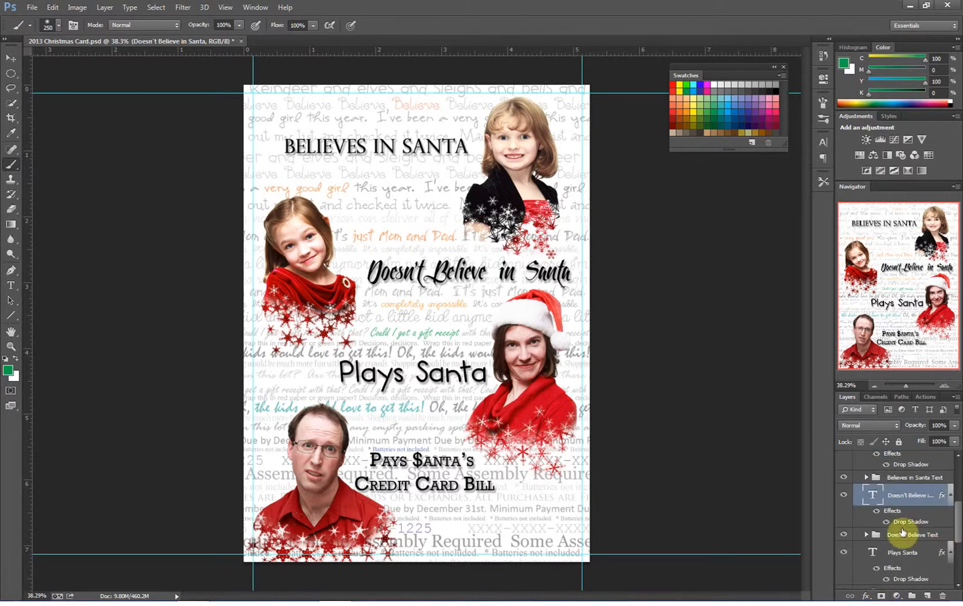
scroll(867, 482, "up", 2)
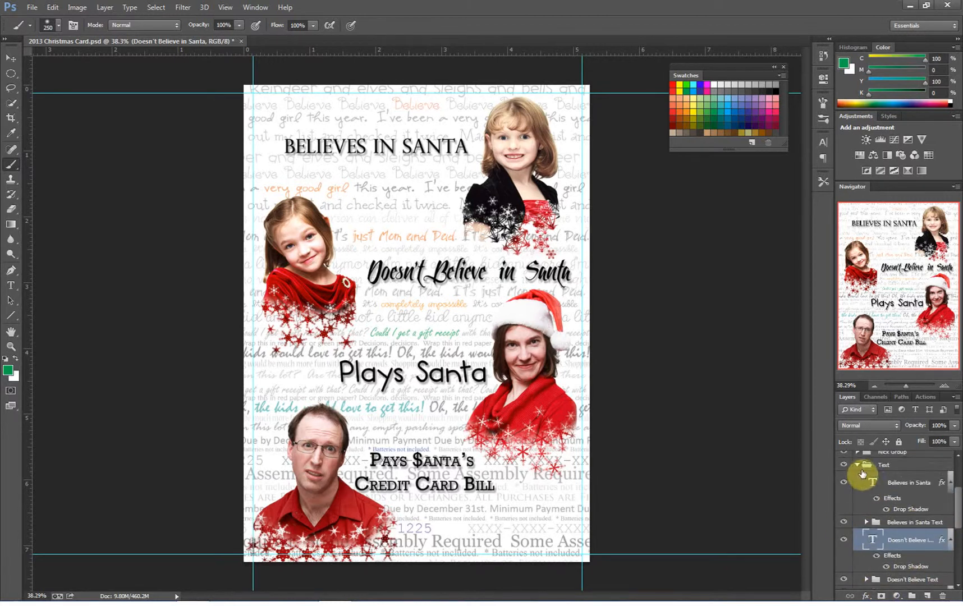
left_click(857, 465)
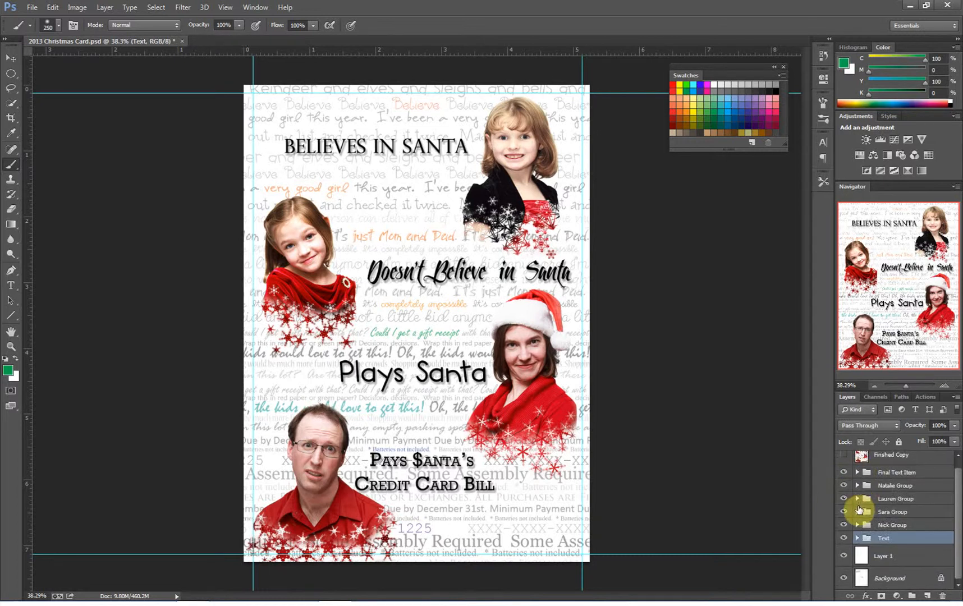
Step: Expand the Final Text Item group and show the Rectangle 1 box and the Merry Christmas greeting text over it
scroll(858, 508, "up", 1)
left_click(856, 481)
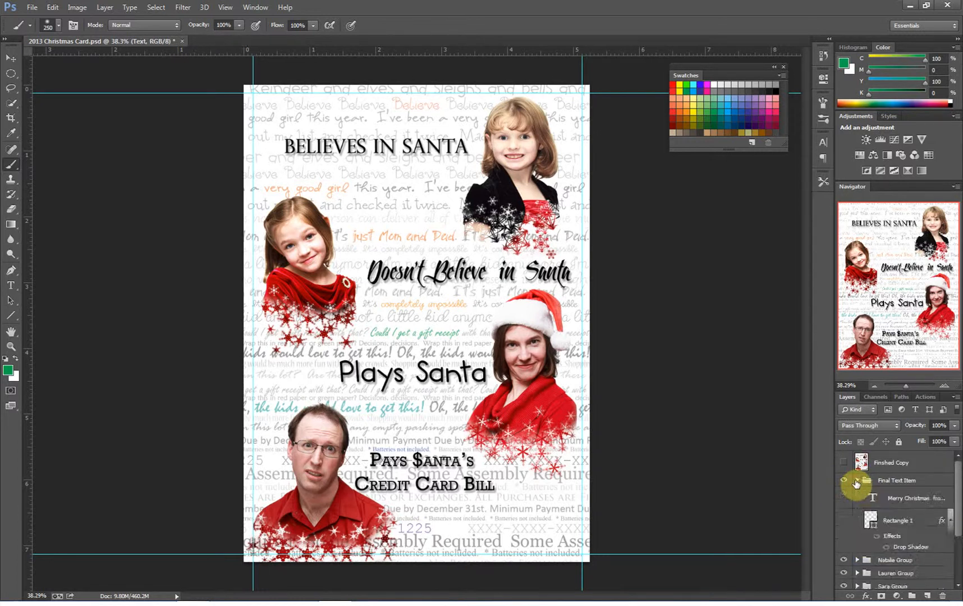
left_click(843, 521)
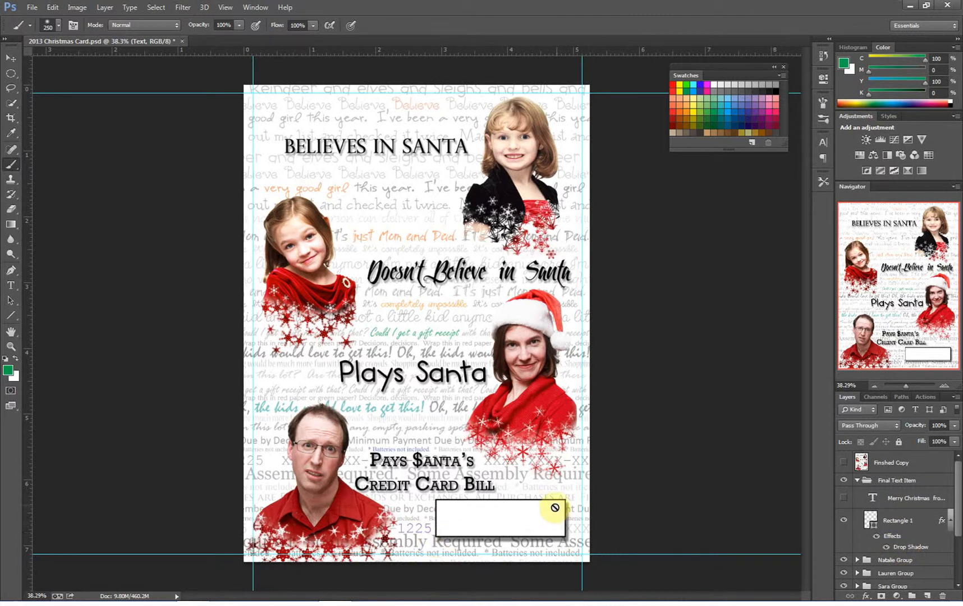
left_click(844, 498)
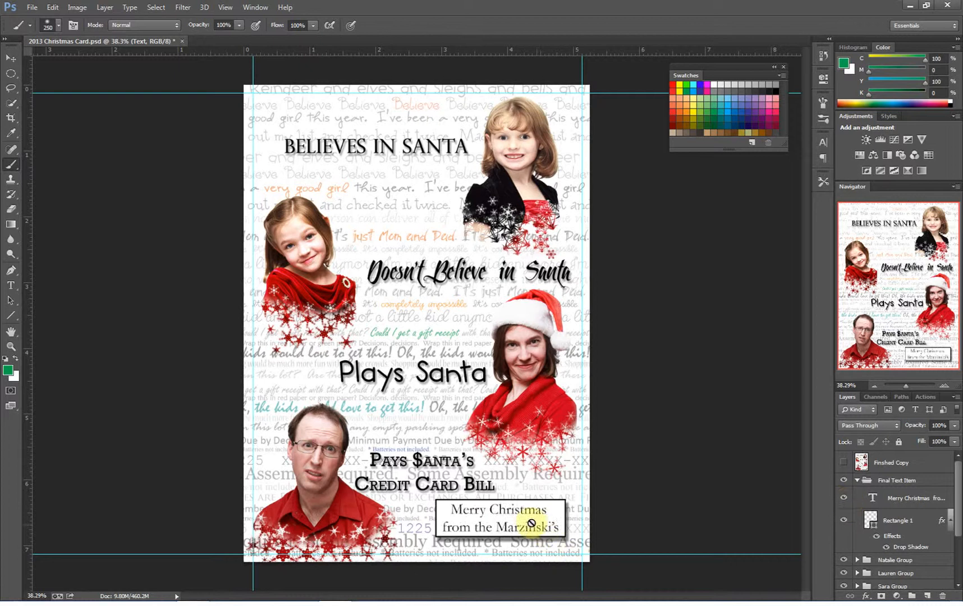